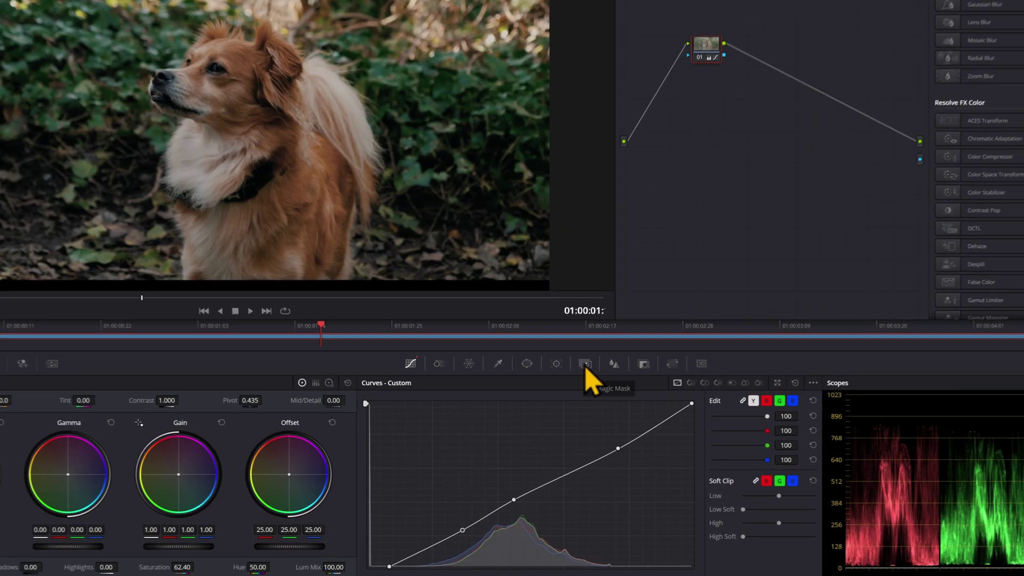
Step: Open the Magic Mask palette and enable the Magic Mask Overlay on the dog clip
{"action": "left_click", "coordinate": [585, 370]}
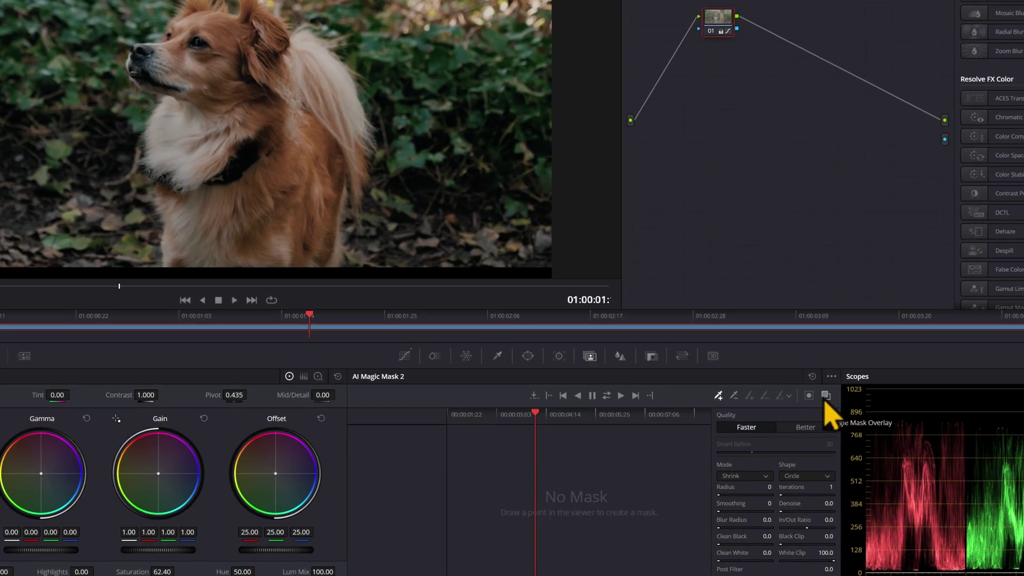
{"action": "left_click", "coordinate": [825, 398]}
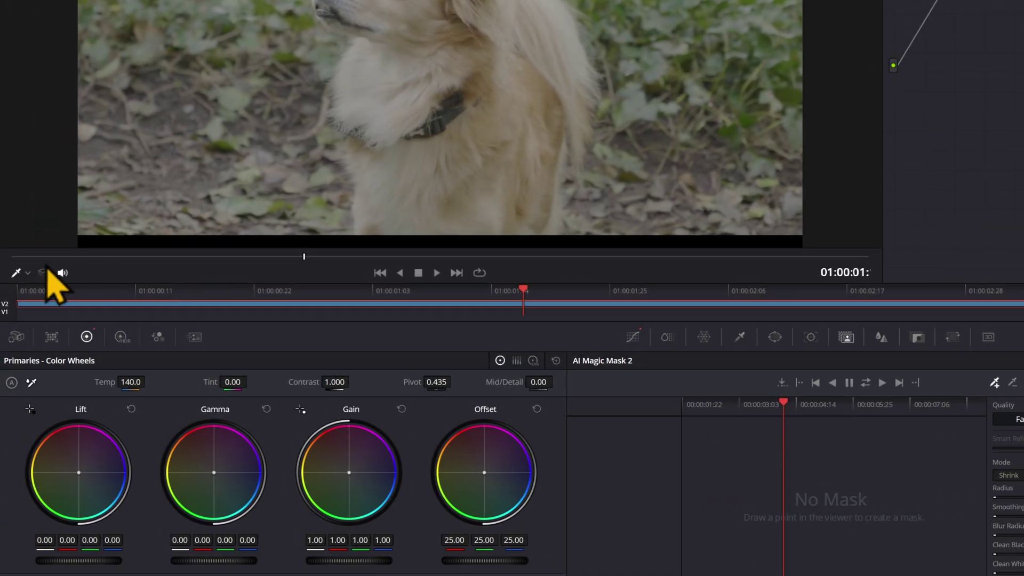
{"action": "left_click", "coordinate": [21, 273]}
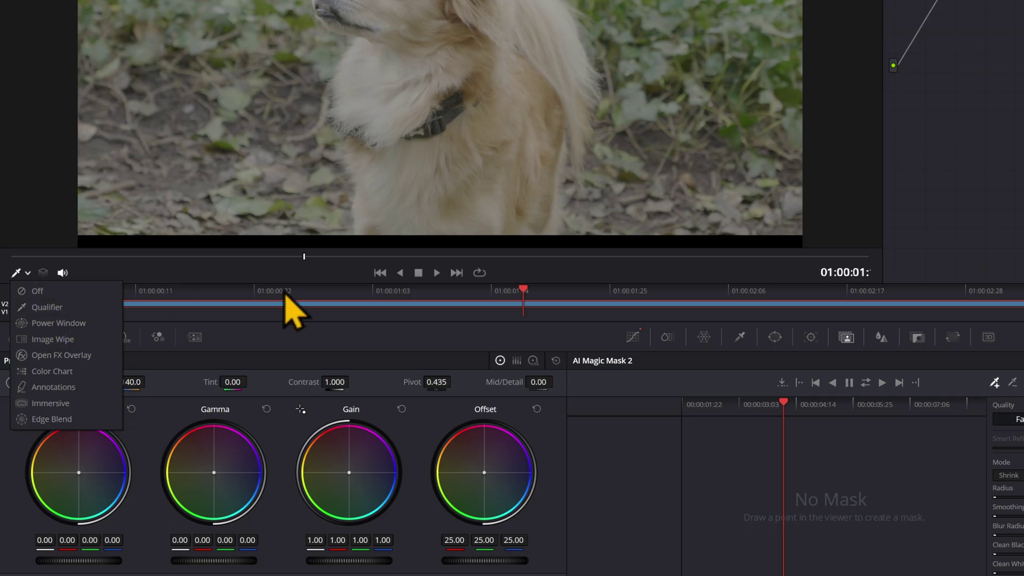
{"action": "left_click", "coordinate": [941, 112]}
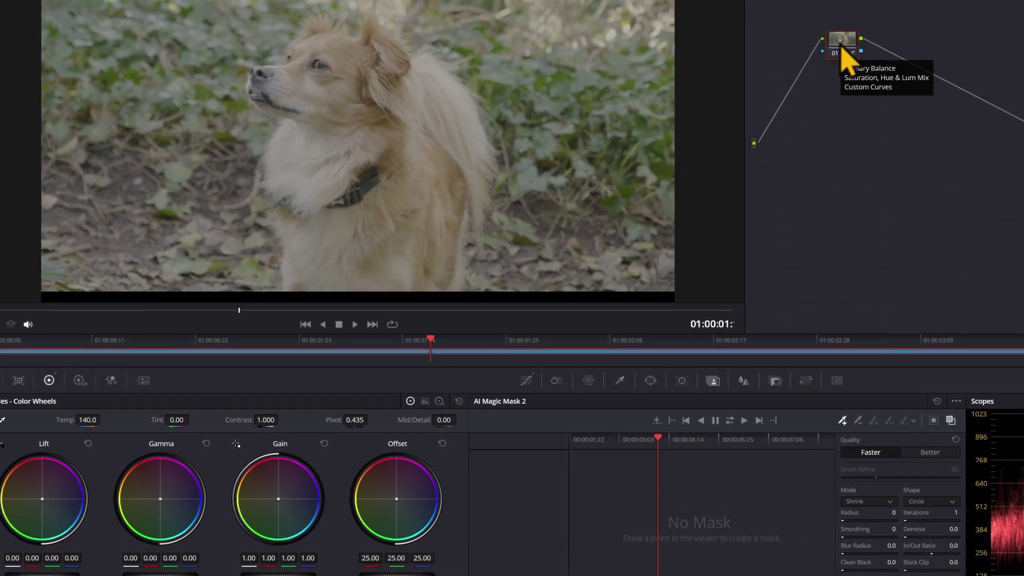
Step: Add serial node 02 after node 01 and scrub back to an earlier dog frame
{"action": "key", "text": "alt+s"}
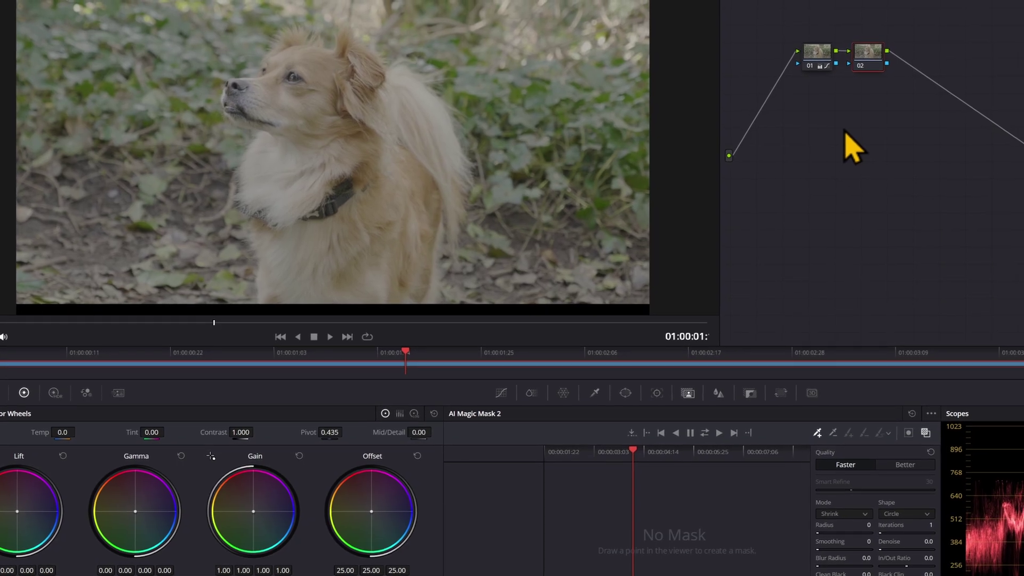
{"action": "mouse_move", "coordinate": [24, 321]}
{"action": "left_mouse_down"}
{"action": "mouse_move", "coordinate": [576, 324]}
{"action": "mouse_move", "coordinate": [288, 323]}
{"action": "left_mouse_up"}
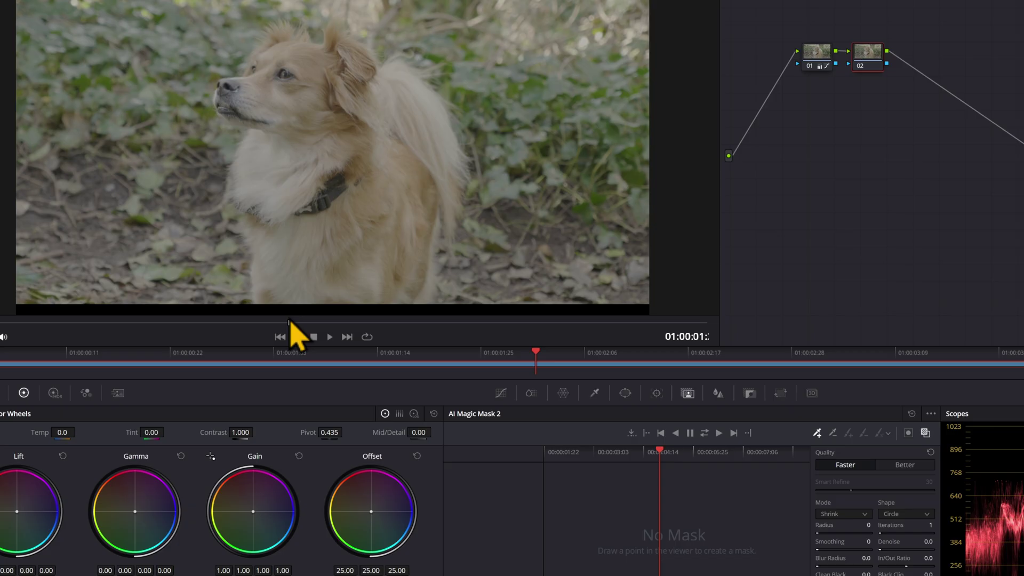
{"action": "mouse_move", "coordinate": [288, 322]}
{"action": "left_mouse_down"}
{"action": "mouse_move", "coordinate": [21, 323]}
{"action": "mouse_move", "coordinate": [690, 323]}
{"action": "mouse_move", "coordinate": [235, 323]}
{"action": "mouse_move", "coordinate": [302, 323]}
{"action": "left_mouse_up"}
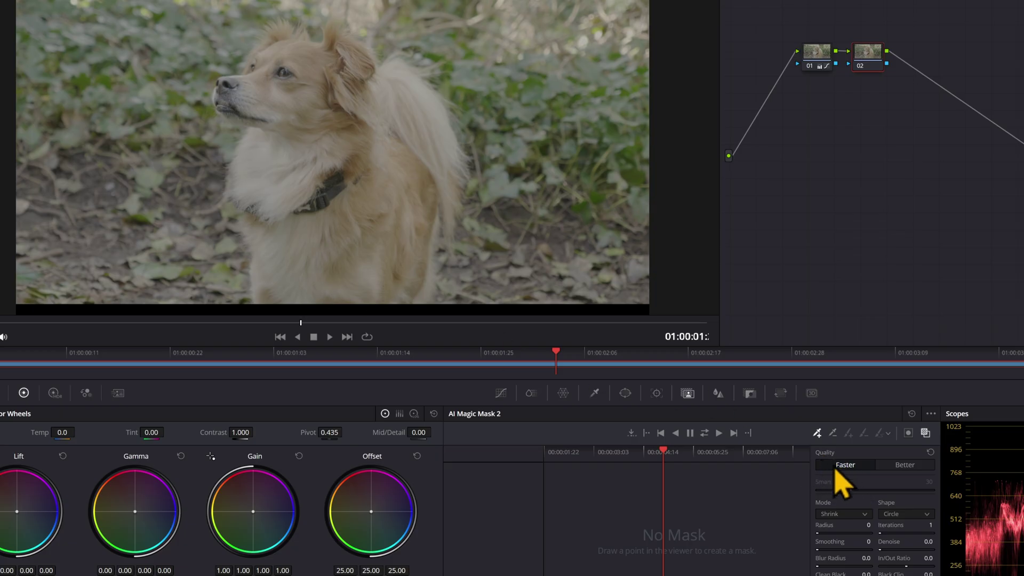
Step: Set Magic Mask quality to Better and add mask points on the dog's face and collar
{"action": "left_click", "coordinate": [898, 465]}
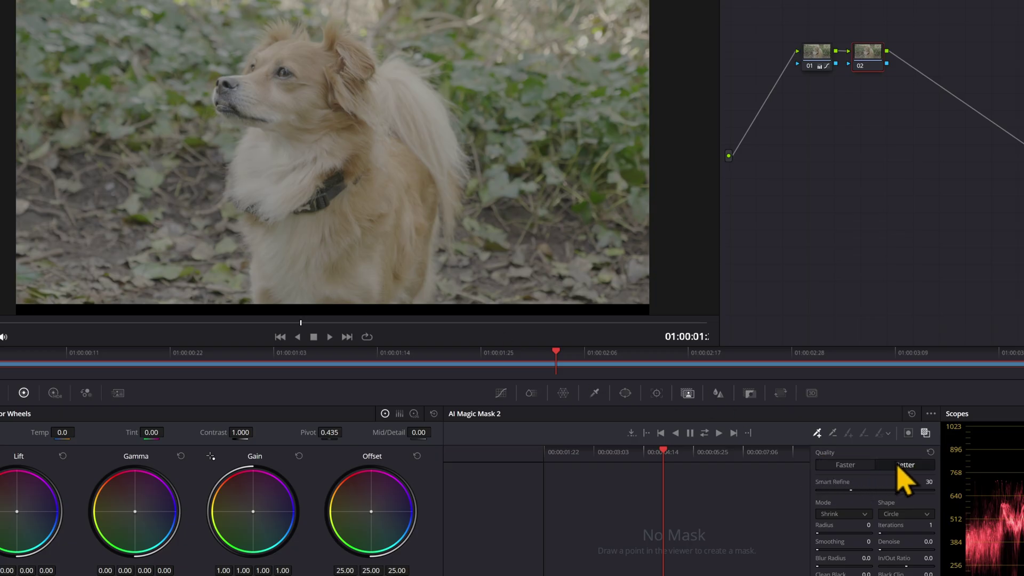
{"action": "left_click", "coordinate": [285, 103]}
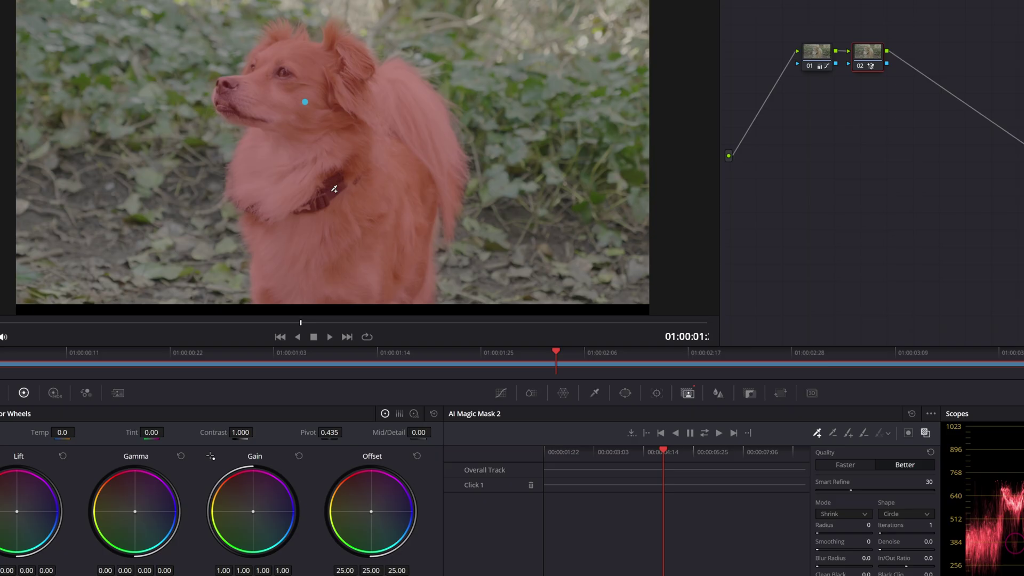
{"action": "left_click", "coordinate": [332, 191]}
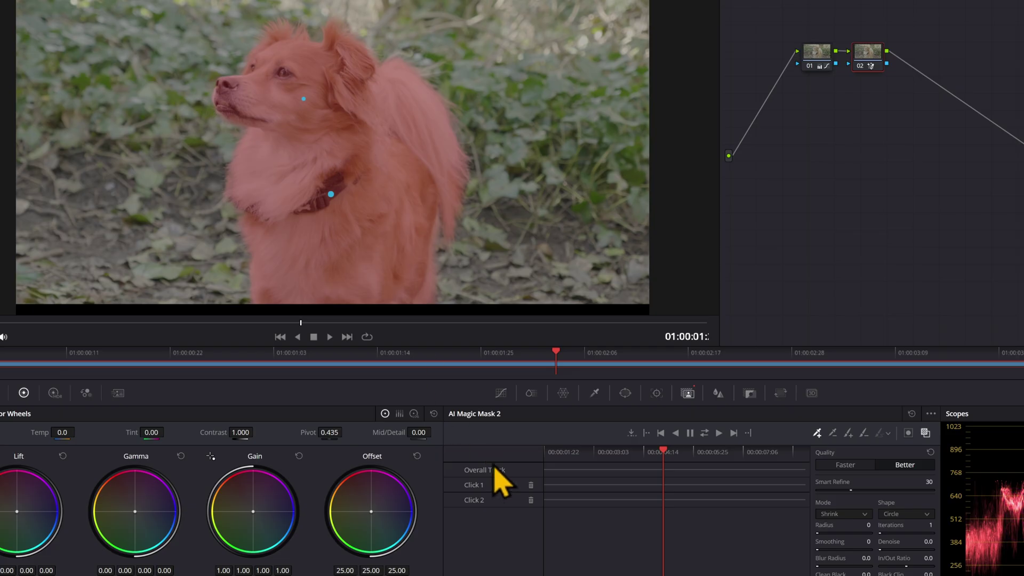
Step: Remove the collar test points and add mask points on the dog's nose and head
{"action": "left_click", "coordinate": [531, 499]}
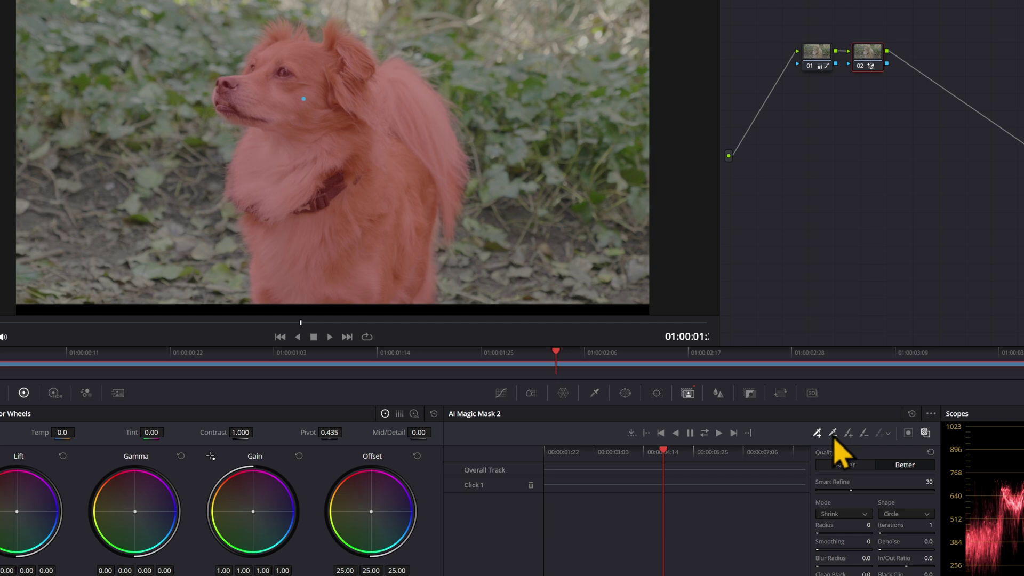
{"action": "left_click", "coordinate": [335, 191]}
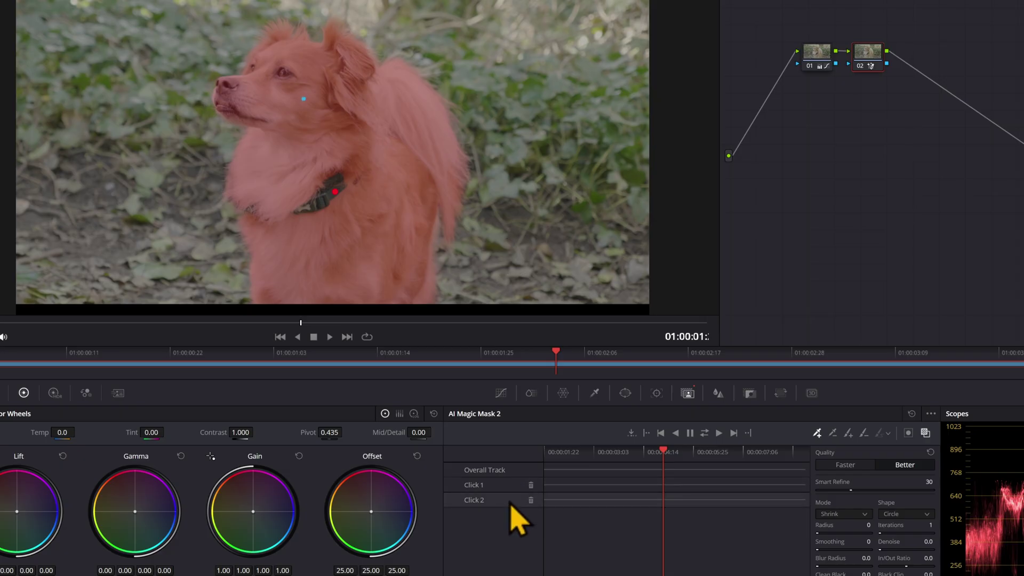
{"action": "left_click", "coordinate": [531, 500]}
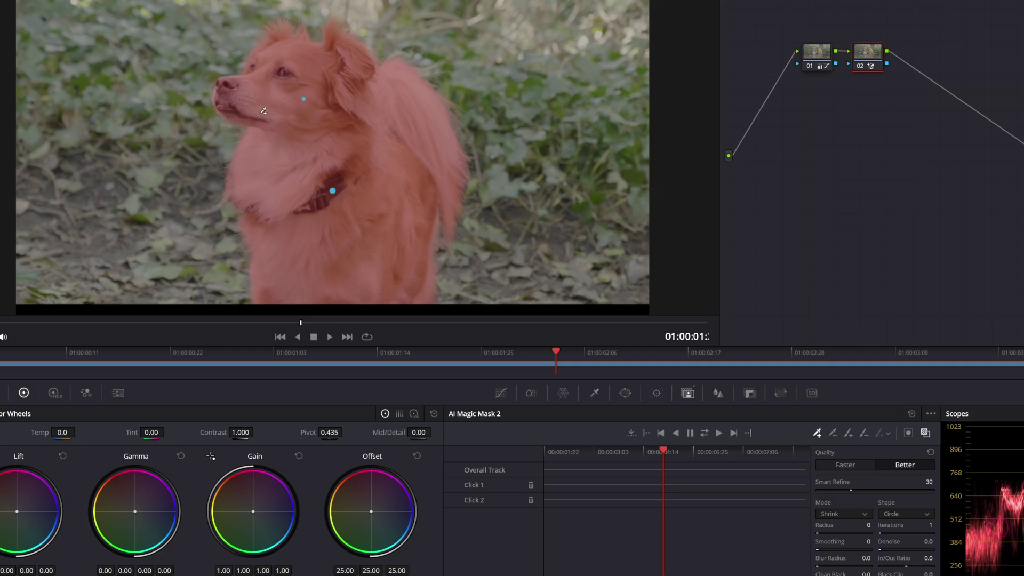
{"action": "left_click", "coordinate": [222, 90]}
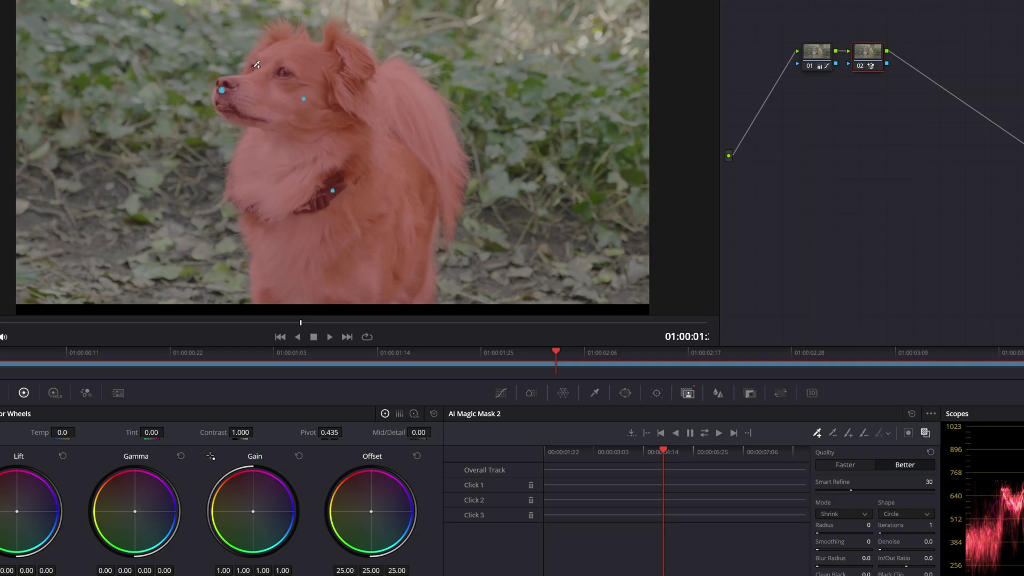
{"action": "left_click", "coordinate": [305, 99]}
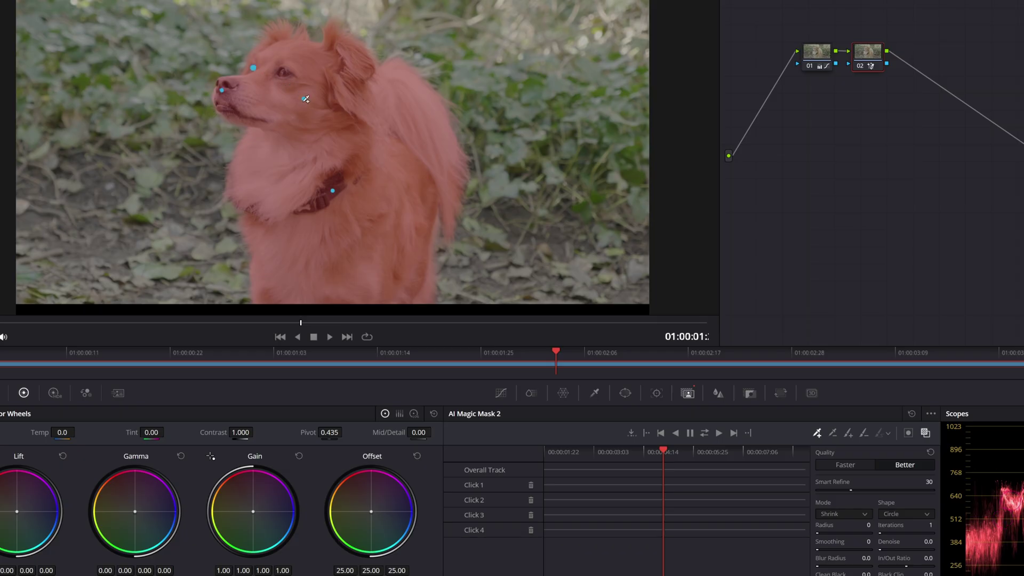
Step: Track the dog's mask, lift the curve midtones, and set Offset to 24.32, 25.08, 22.69
{"action": "left_click", "coordinate": [705, 433]}
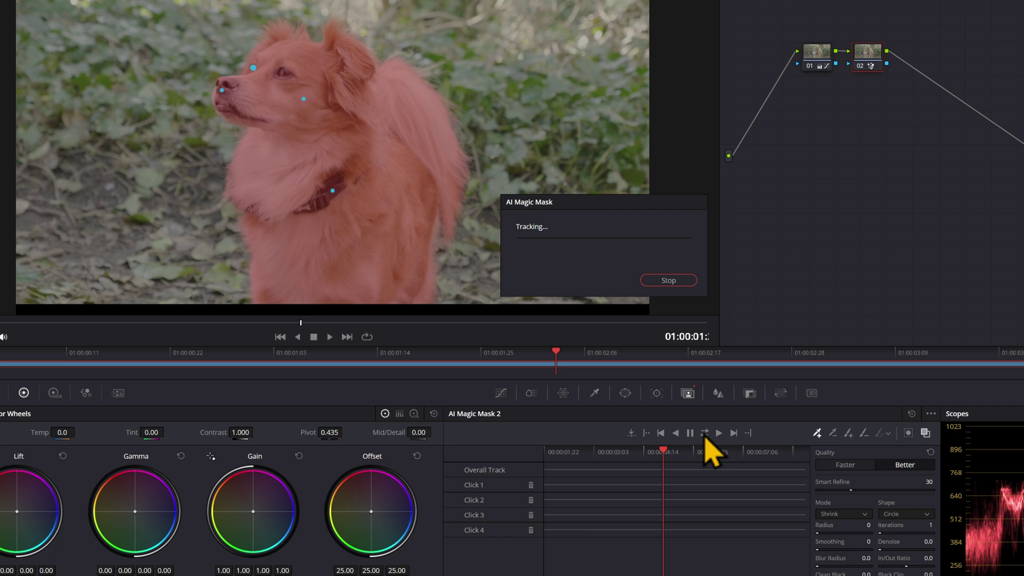
{"action": "left_click", "coordinate": [925, 433]}
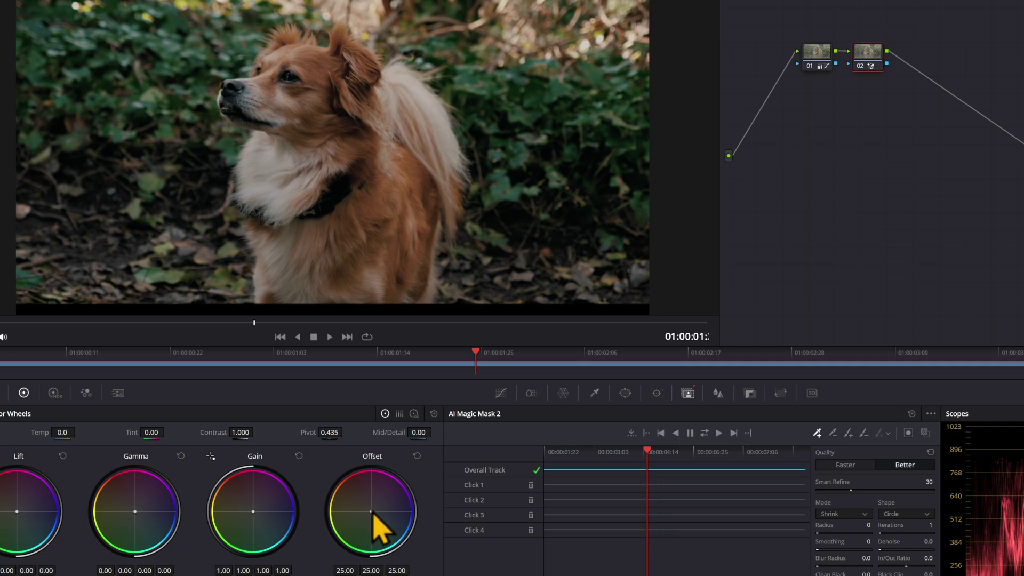
{"action": "left_click", "coordinate": [500, 394]}
{"action": "left_click_drag", "start_coordinate": [671, 499], "coordinate": [673, 494]}
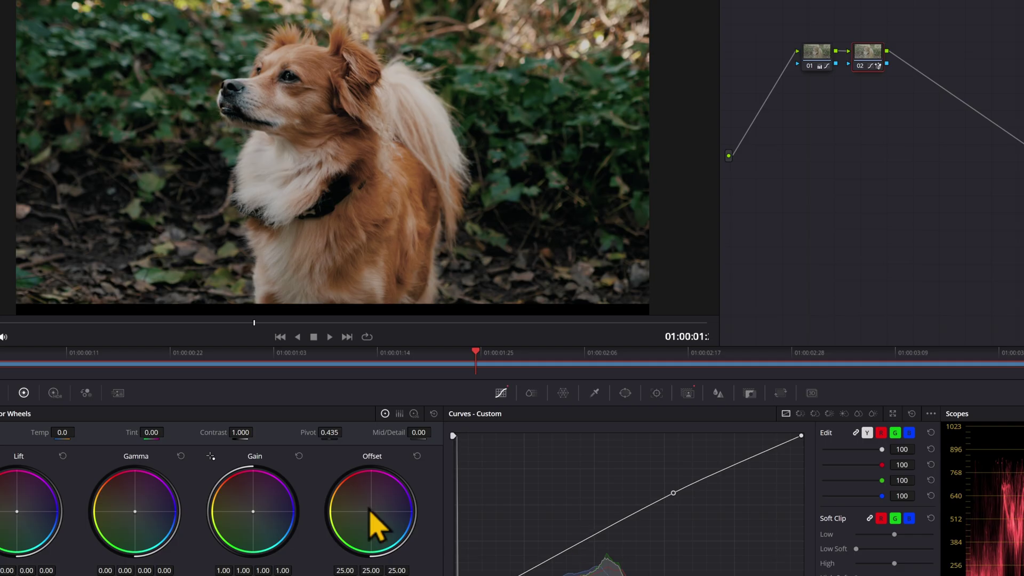
{"action": "left_click_drag", "start_coordinate": [371, 513], "coordinate": [370, 515]}
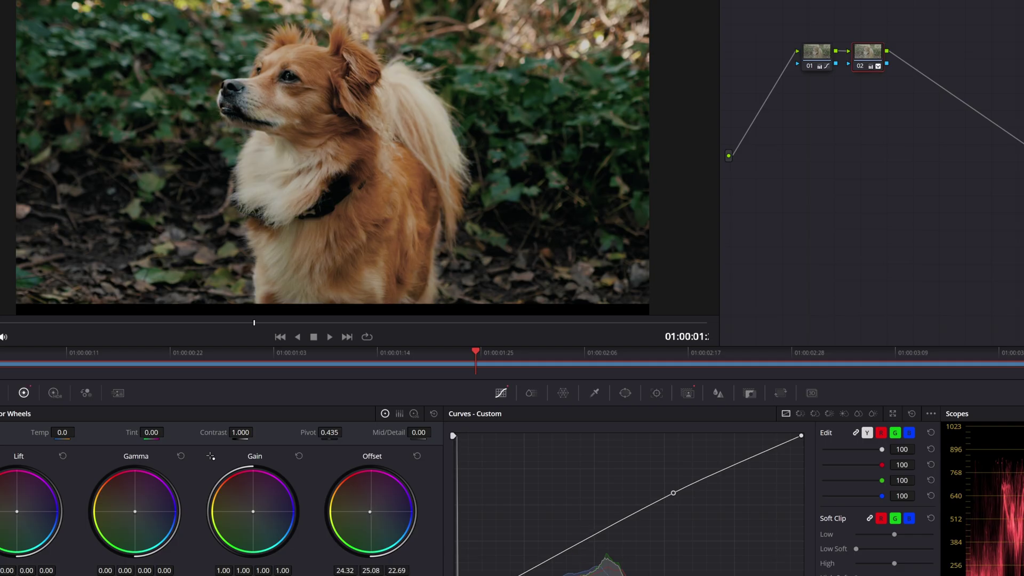
{"action": "left_click_drag", "start_coordinate": [220, 322], "coordinate": [5, 322]}
{"action": "left_click", "coordinate": [767, 354]}
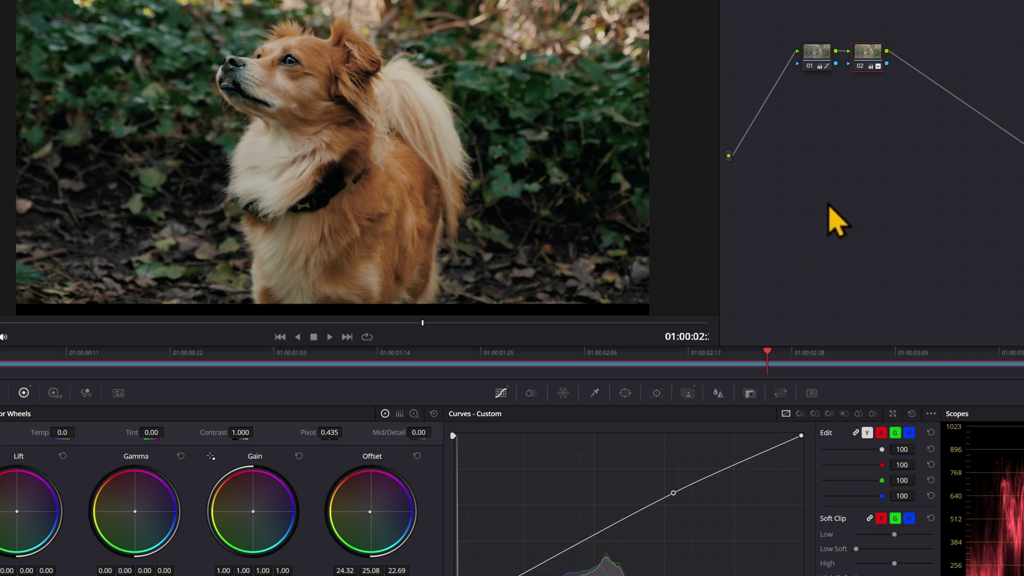
Step: Invert the dog's mask and lower the custom curve to darken the background
{"action": "left_click", "coordinate": [689, 393]}
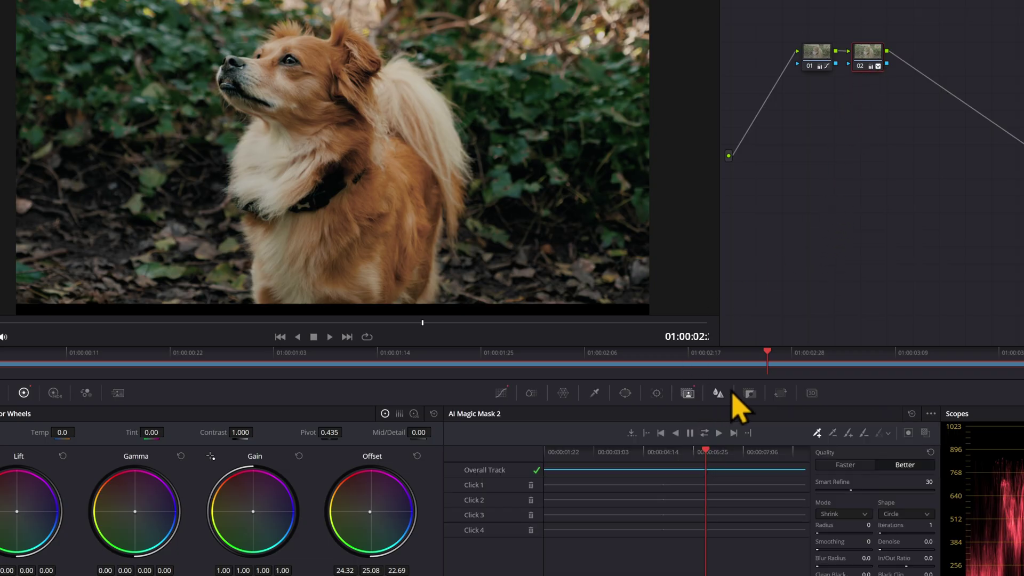
{"action": "left_click", "coordinate": [908, 434]}
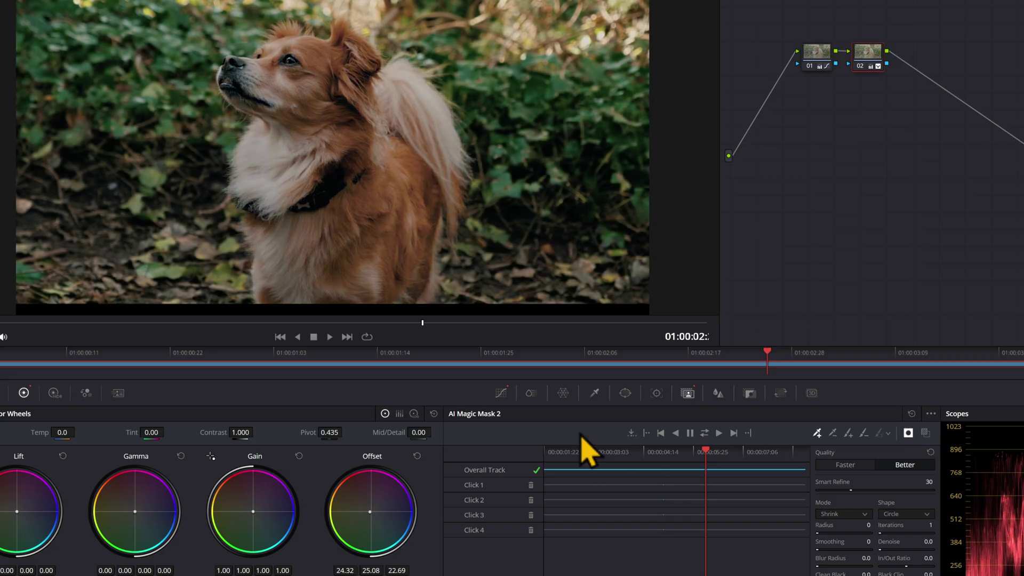
{"action": "left_click", "coordinate": [500, 393]}
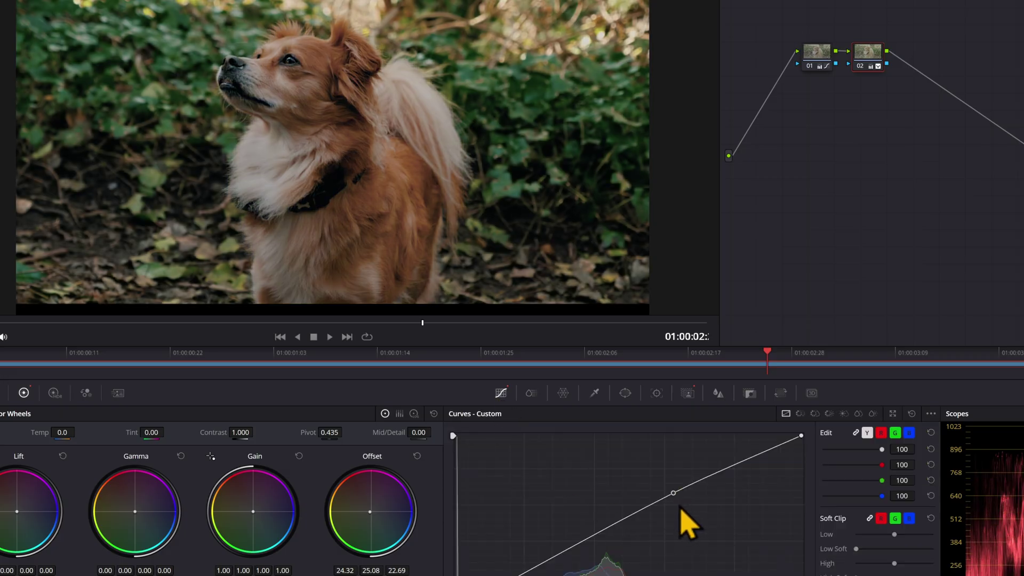
{"action": "left_click_drag", "start_coordinate": [674, 494], "coordinate": [678, 504]}
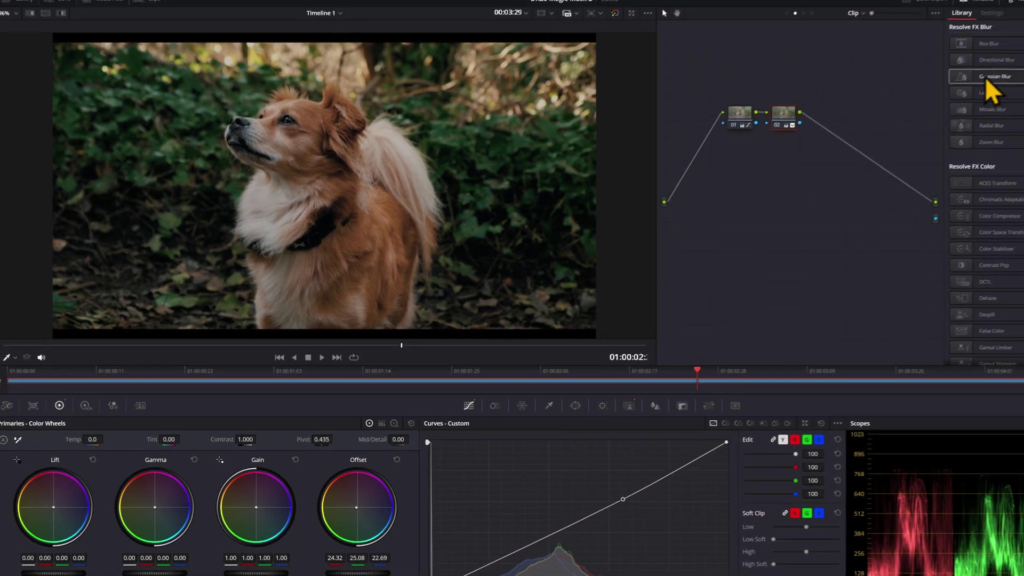
Step: Apply Gaussian Blur to node 02 and turn off the Magic Mask preview
{"action": "left_click_drag", "start_coordinate": [985, 80], "coordinate": [784, 122]}
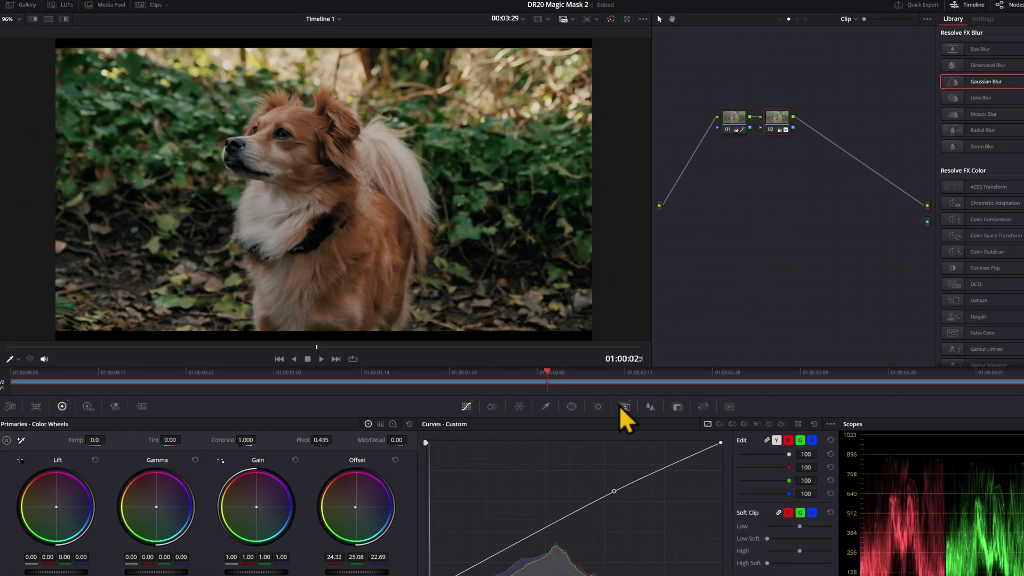
{"action": "left_click", "coordinate": [625, 407]}
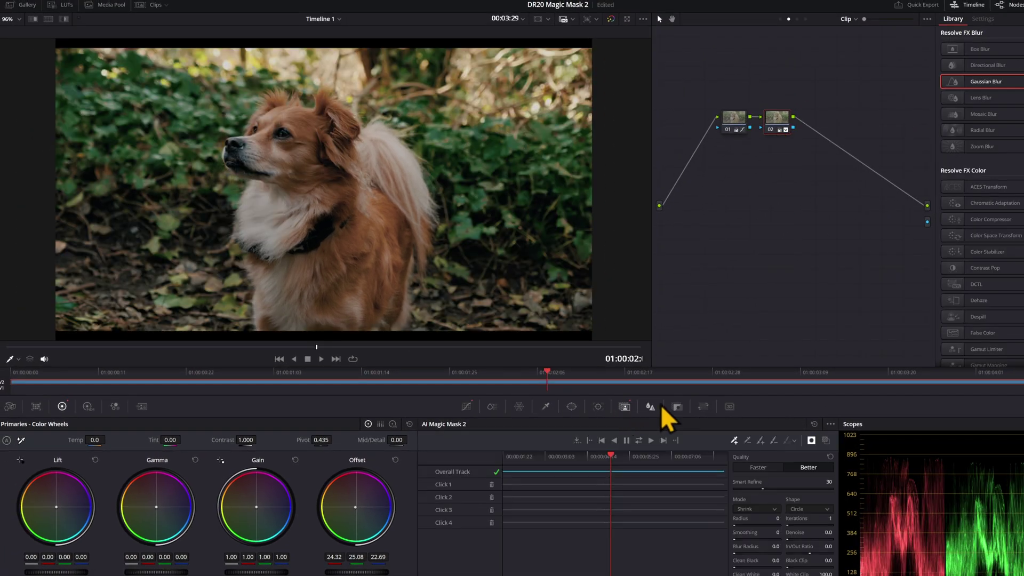
{"action": "left_click", "coordinate": [812, 440]}
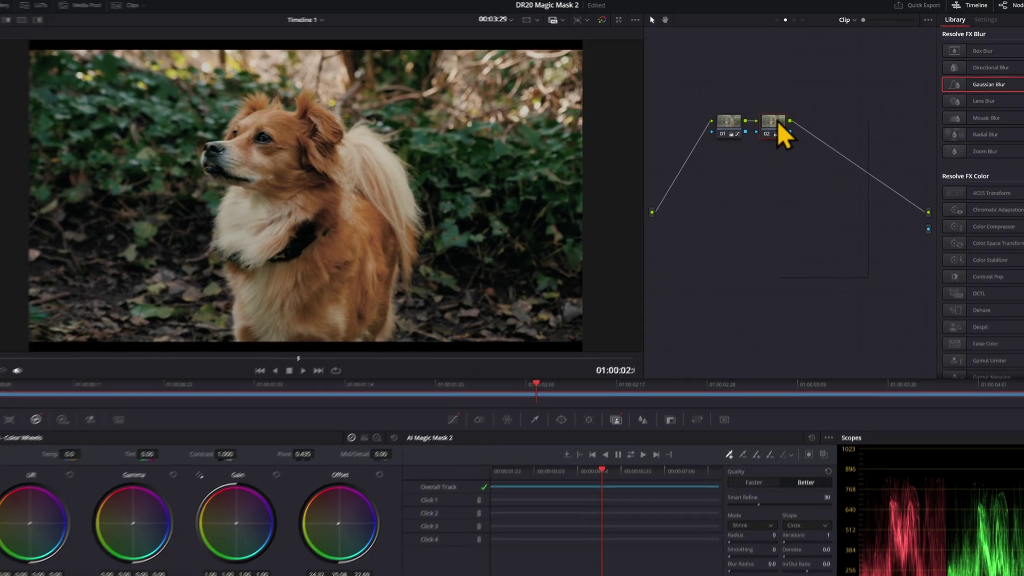
Step: Add an outside node after node 02 and place a point on its custom curve
{"action": "right_click", "coordinate": [778, 128]}
{"action": "mouse_move", "coordinate": [827, 162]}
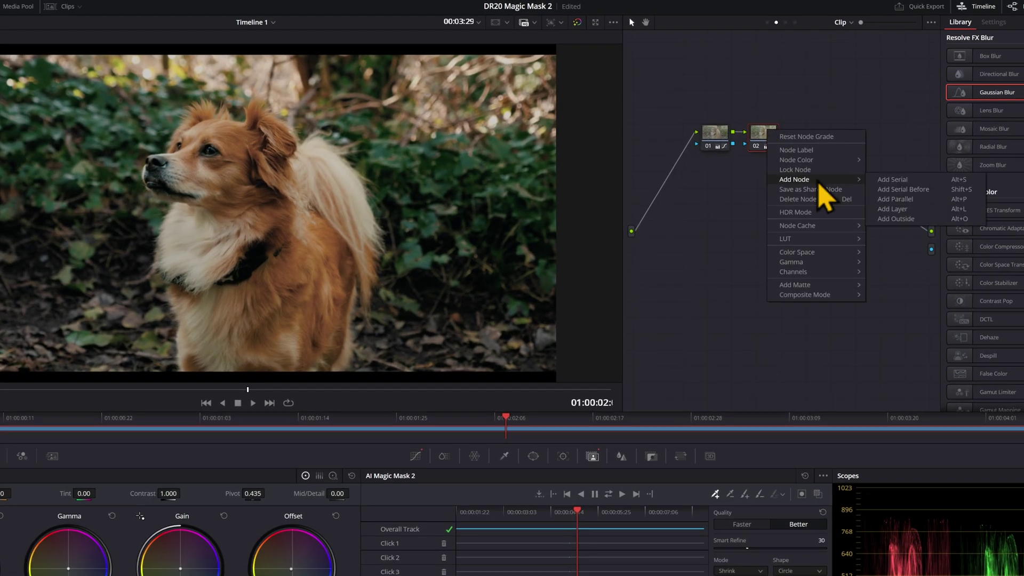
{"action": "left_click", "coordinate": [888, 218]}
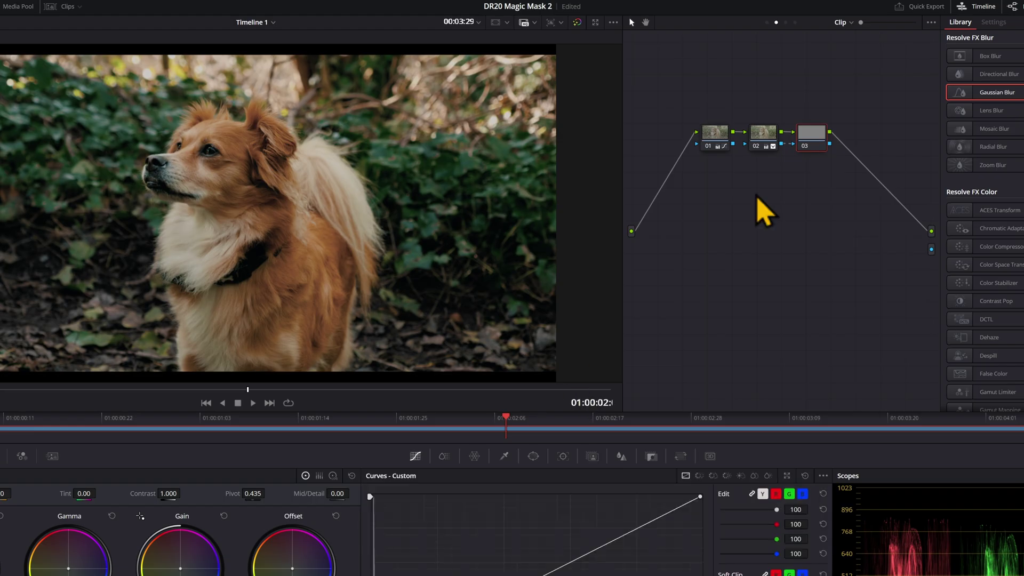
{"action": "left_click", "coordinate": [592, 555]}
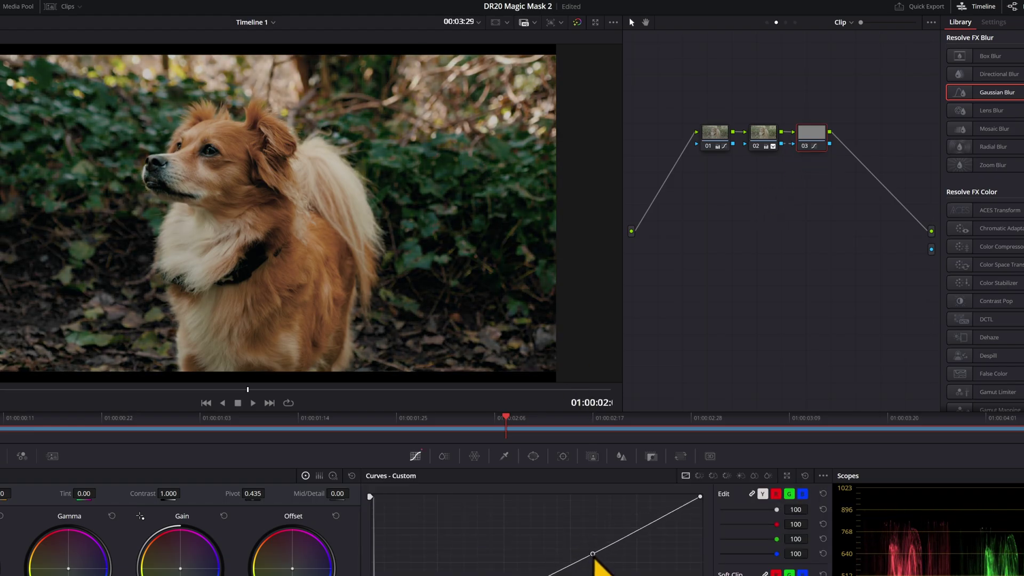
Step: Adjust the shadows point on node 02's curve, then undo the outside node
{"action": "left_click", "coordinate": [756, 148]}
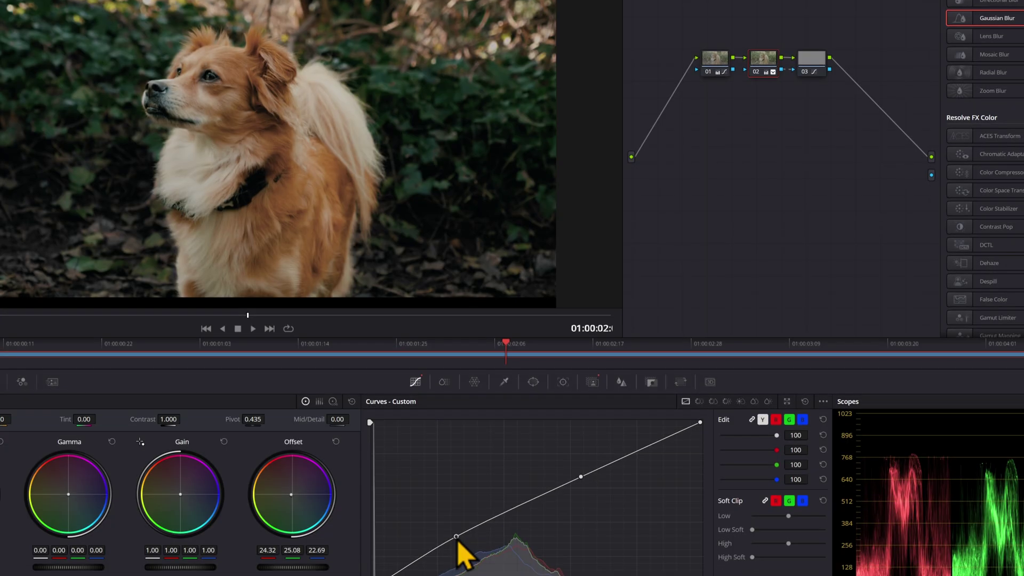
{"action": "left_click_drag", "start_coordinate": [462, 537], "coordinate": [457, 540]}
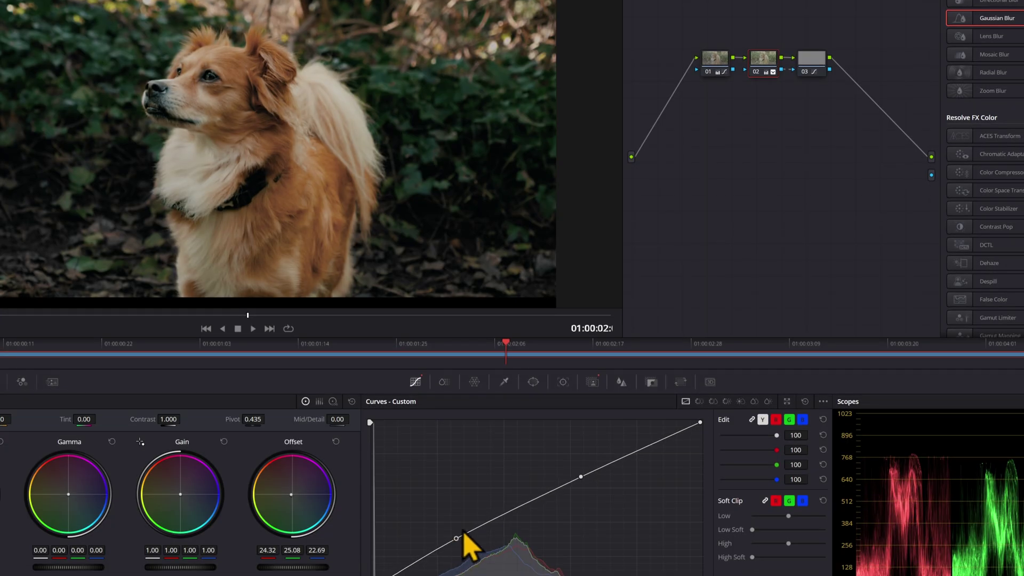
{"action": "key", "text": "ctrl+z"}
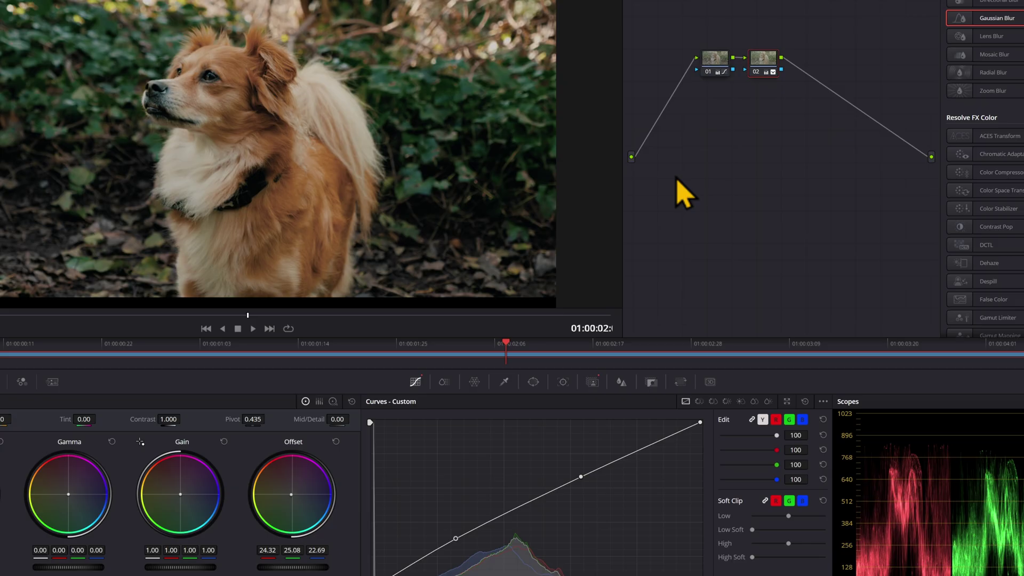
Step: Add an Alpha Output fed by node 02's key so the background turns black
{"action": "right_click", "coordinate": [751, 137]}
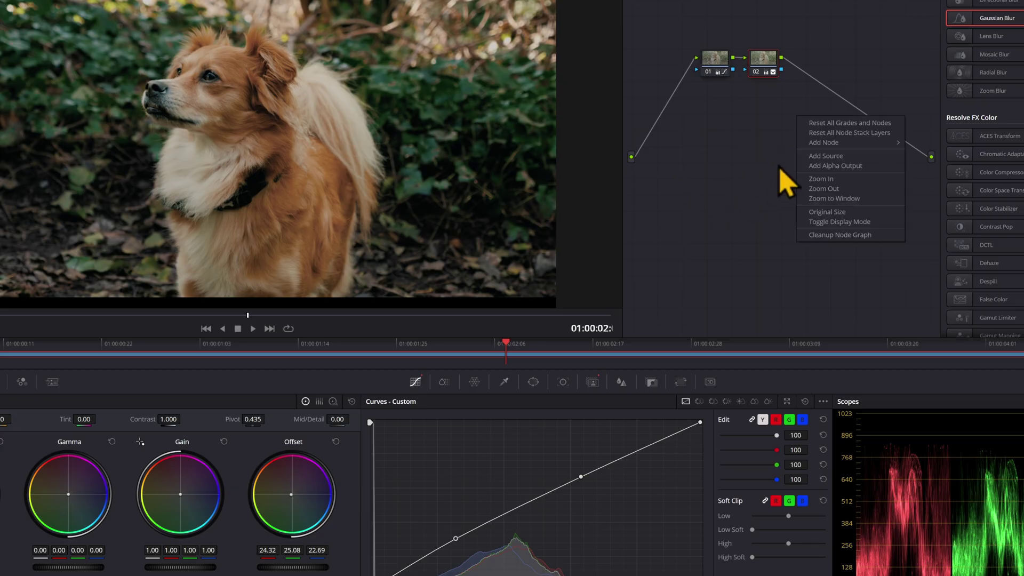
{"action": "left_click", "coordinate": [854, 166]}
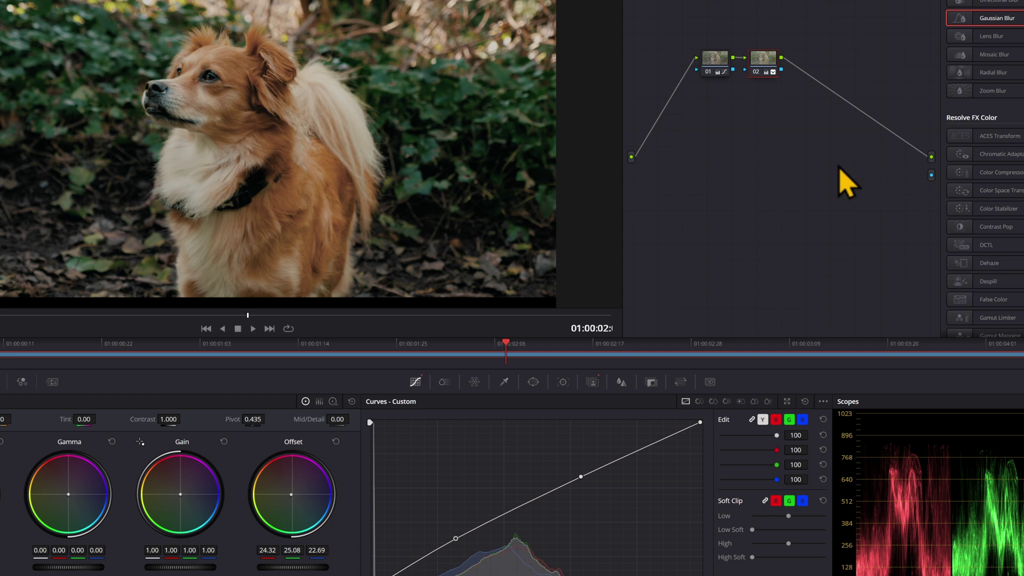
{"action": "left_click_drag", "start_coordinate": [781, 70], "coordinate": [931, 174]}
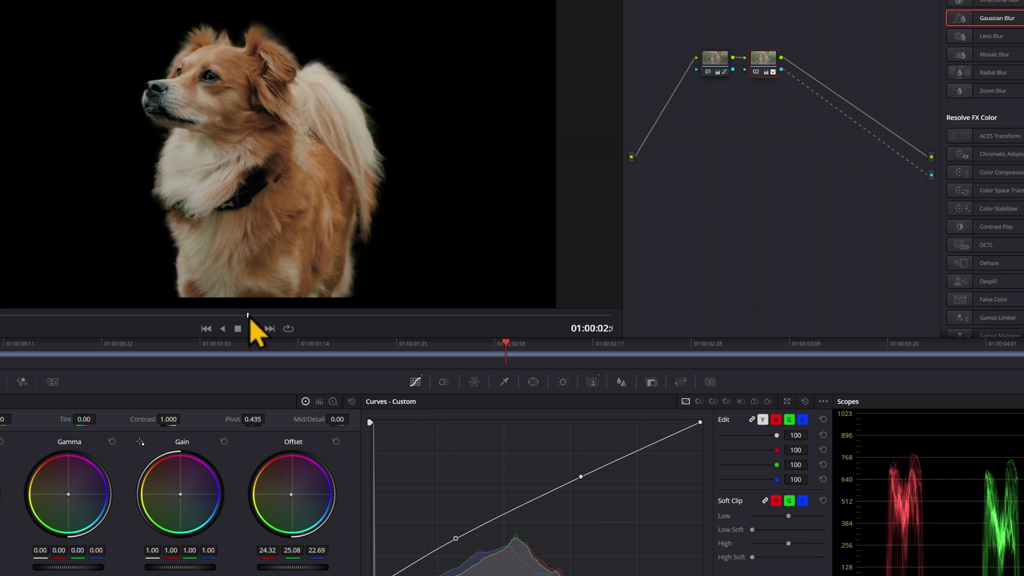
{"action": "mouse_move", "coordinate": [249, 315]}
{"action": "left_mouse_down"}
{"action": "mouse_move", "coordinate": [464, 315]}
{"action": "mouse_move", "coordinate": [176, 315]}
{"action": "mouse_move", "coordinate": [479, 317]}
{"action": "mouse_move", "coordinate": [236, 315]}
{"action": "left_mouse_up"}
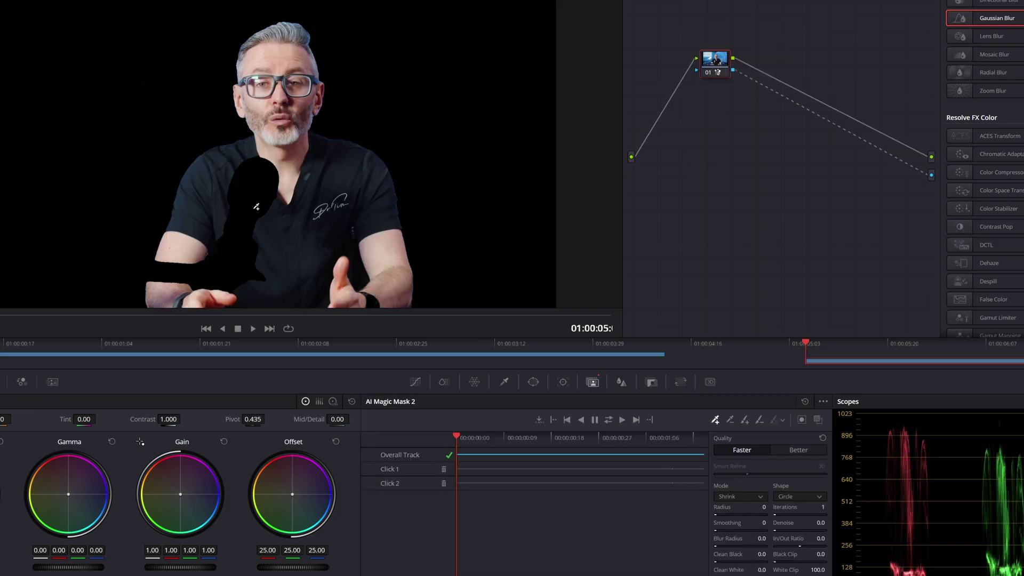
{"action": "scroll", "coordinate": [288, 219], "scroll_direction": "up", "scroll_amount": 3}
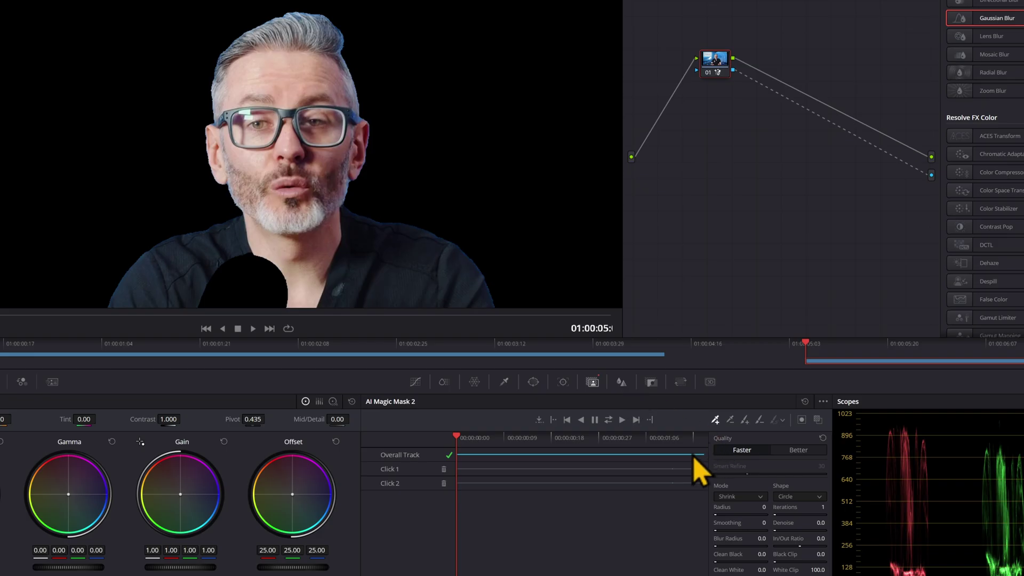
Step: Try Shrink and Grow mask modes with radius changes, undoing them back to Shrink
{"action": "left_click", "coordinate": [750, 497]}
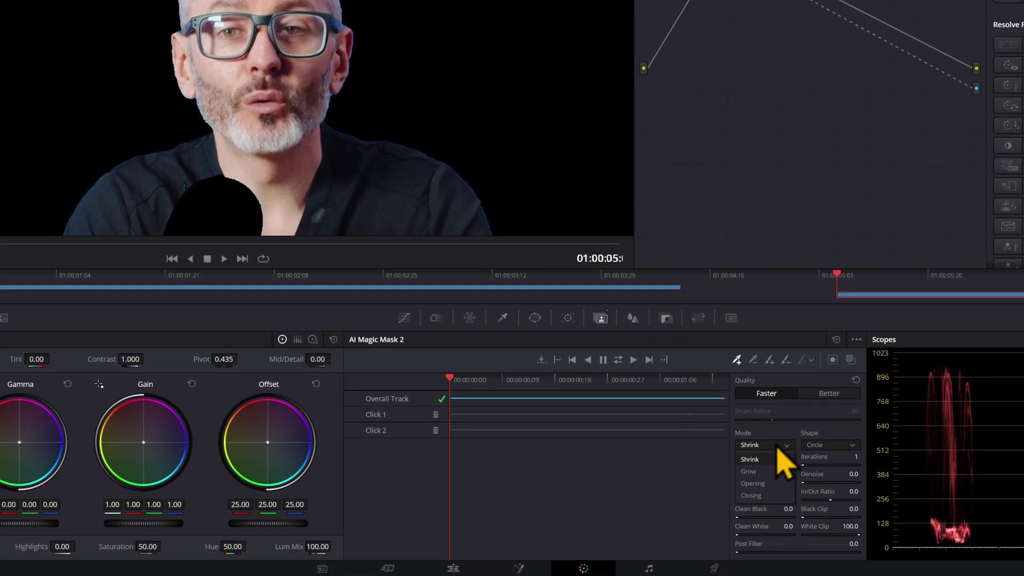
{"action": "left_click", "coordinate": [760, 458]}
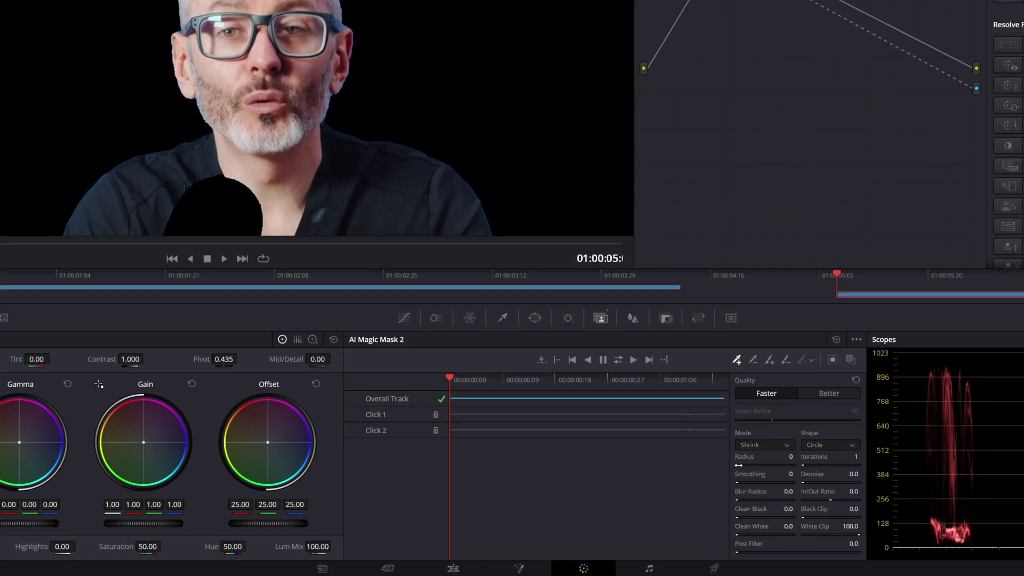
{"action": "left_click_drag", "start_coordinate": [738, 465], "coordinate": [793, 465]}
{"action": "key", "text": "ctrl+z"}
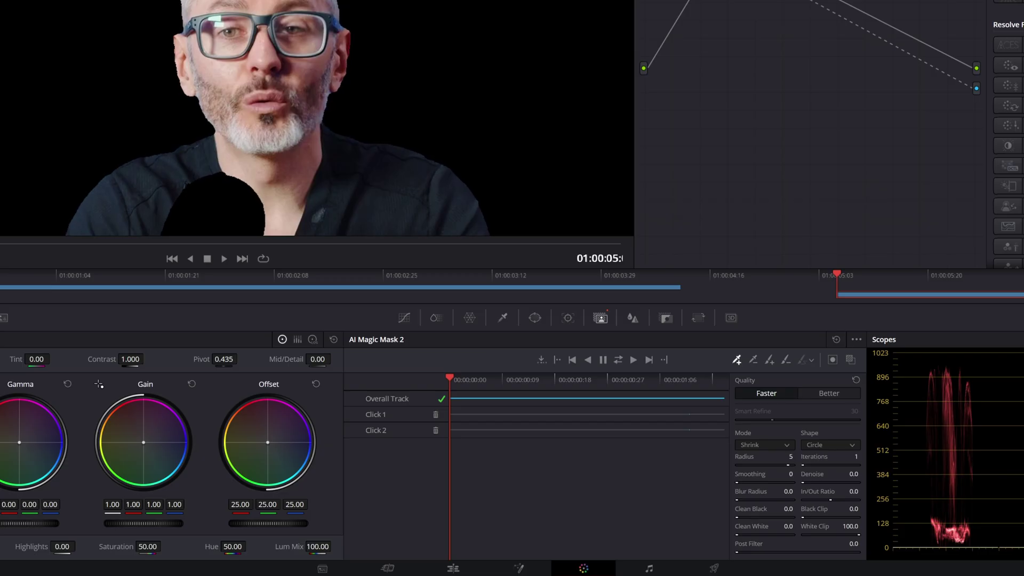
{"action": "left_click", "coordinate": [752, 445]}
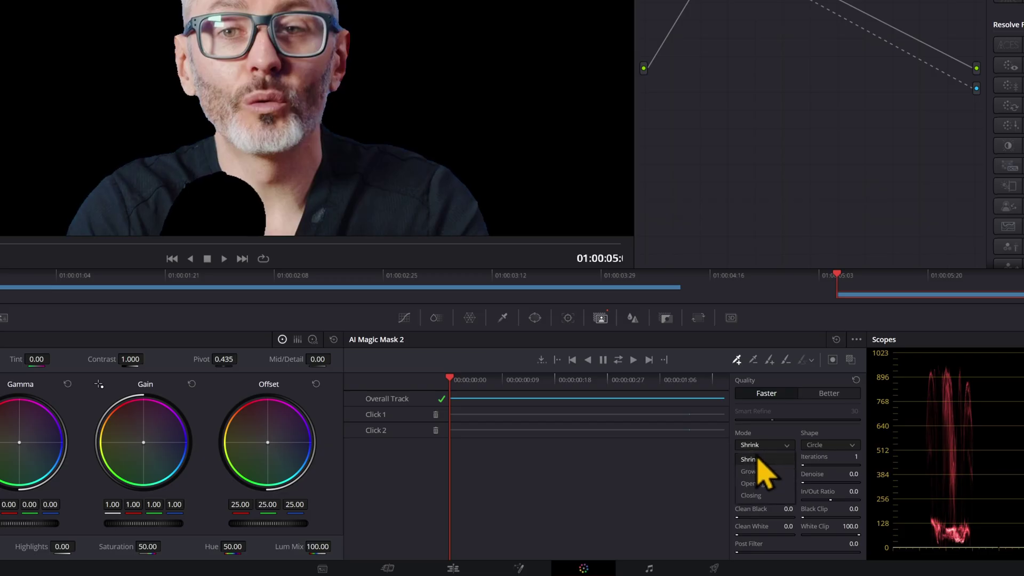
{"action": "left_click", "coordinate": [756, 470]}
{"action": "left_click_drag", "start_coordinate": [776, 457], "coordinate": [768, 457]}
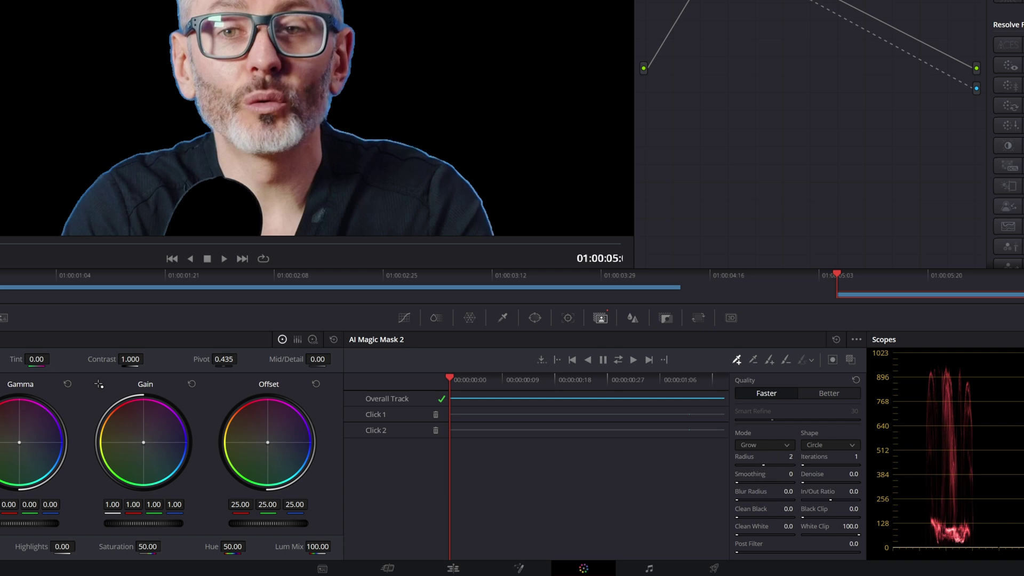
{"action": "key", "text": "ctrl+z"}
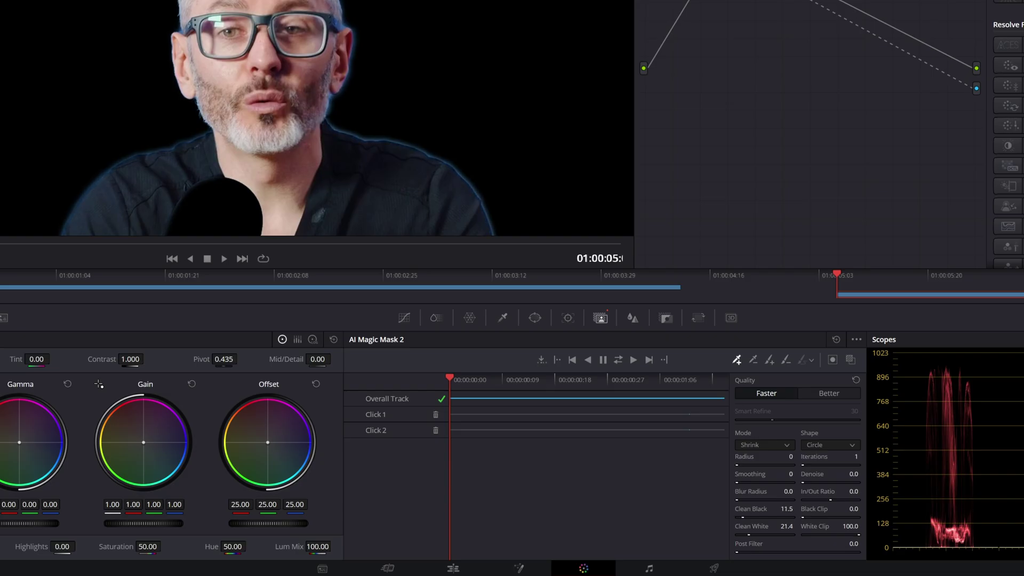
Step: Refine the man's mask to Clean Black 21.9, Clean White 8.5 and Denoise 13.0
{"action": "key", "text": "ctrl+z"}
{"action": "key", "text": "ctrl+z"}
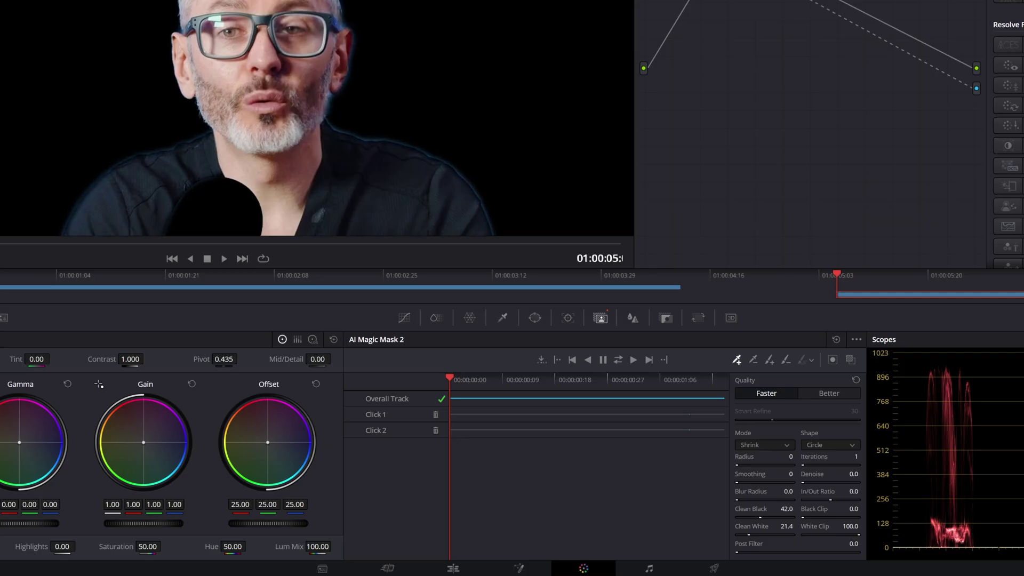
{"action": "key", "text": "ctrl+z"}
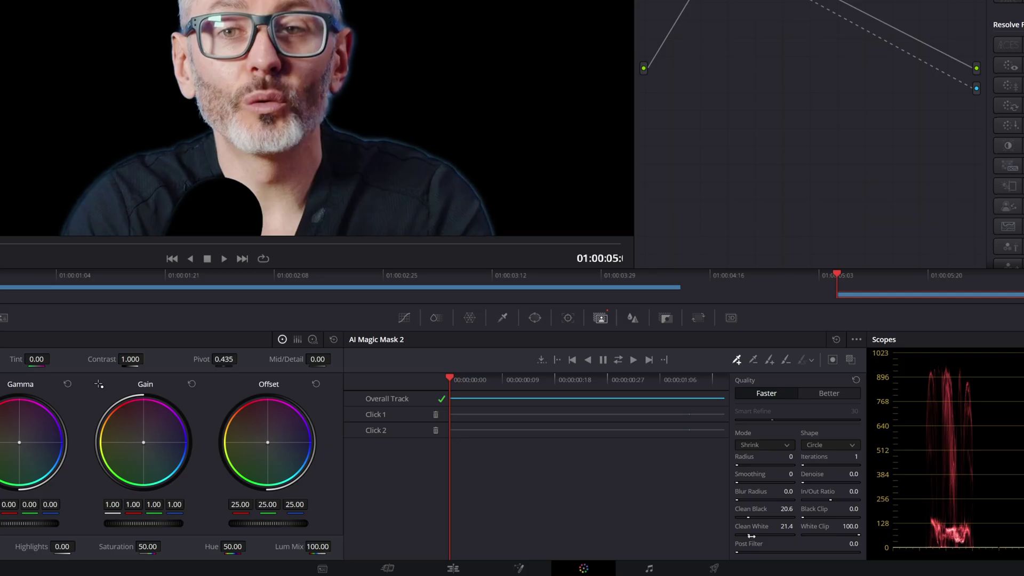
{"action": "key", "text": "ctrl+z"}
{"action": "key", "text": "ctrl+z"}
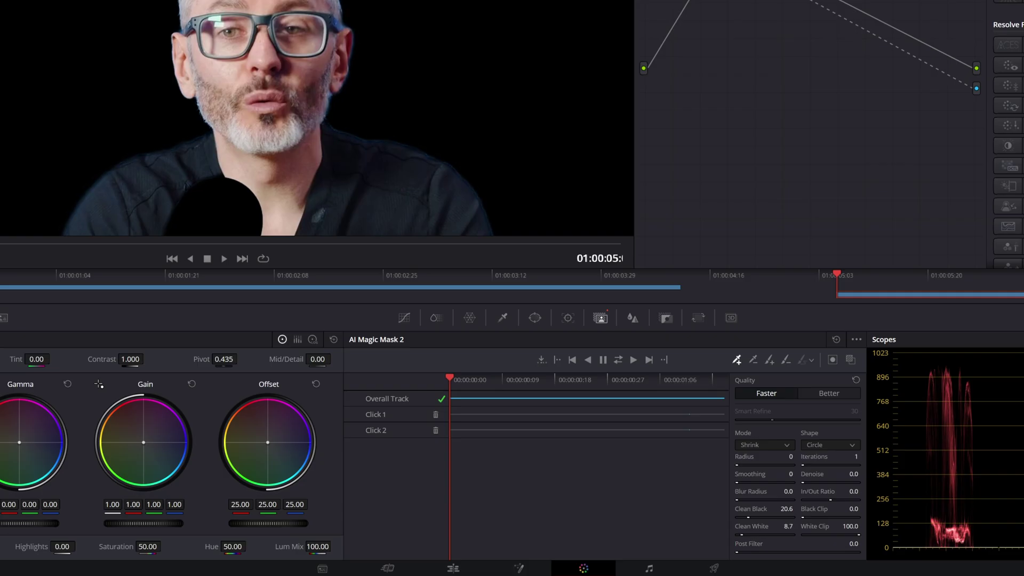
{"action": "left_click_drag", "start_coordinate": [753, 513], "coordinate": [746, 514]}
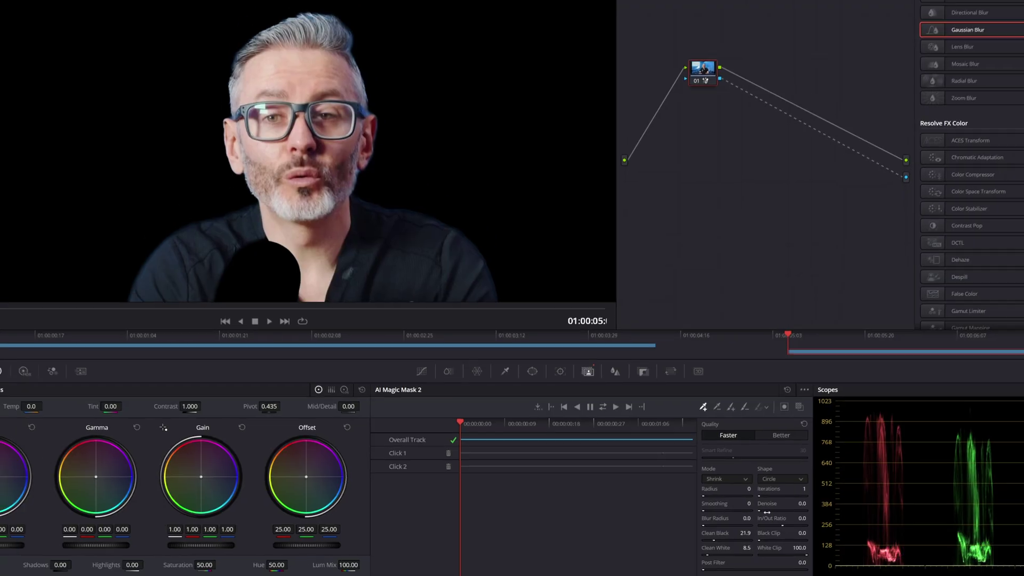
{"action": "left_click_drag", "start_coordinate": [760, 510], "coordinate": [765, 511]}
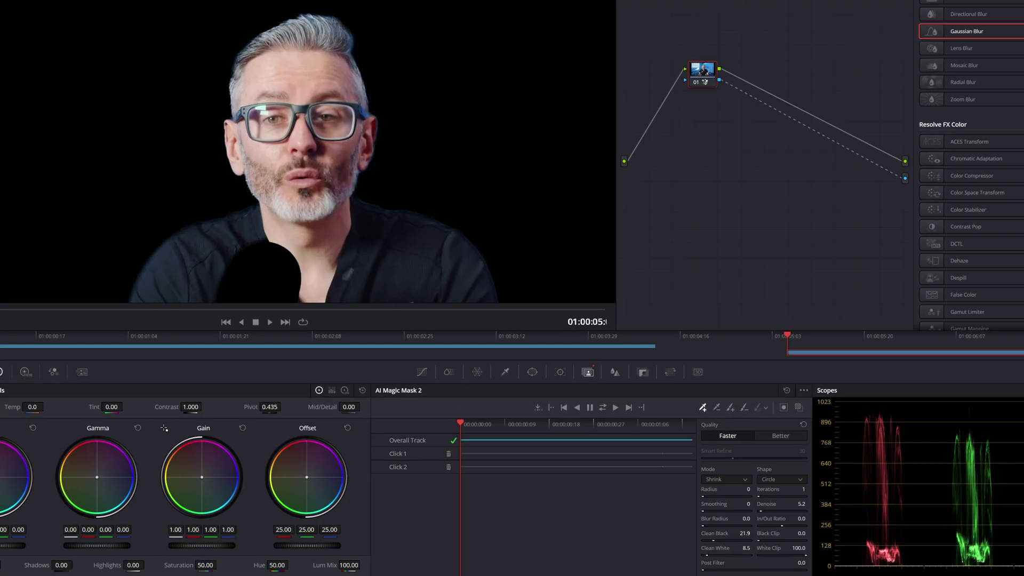
{"action": "left_click_drag", "start_coordinate": [761, 511], "coordinate": [757, 511]}
{"action": "left_click", "coordinate": [603, 425]}
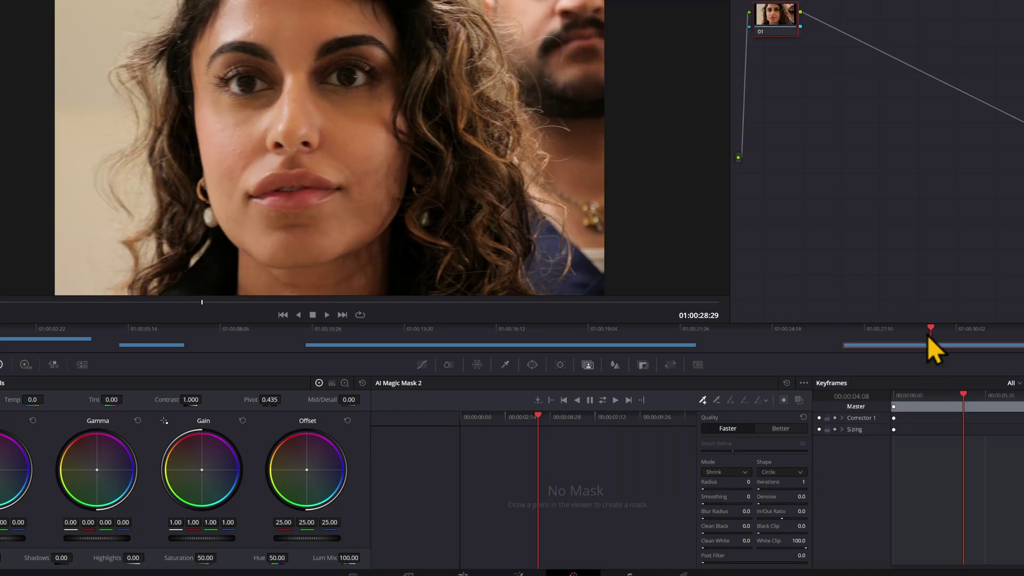
Step: Scrub the mini-timeline to 01:00:31:12, where the bearded man's face is in focus
{"action": "left_click_drag", "start_coordinate": [927, 335], "coordinate": [905, 342]}
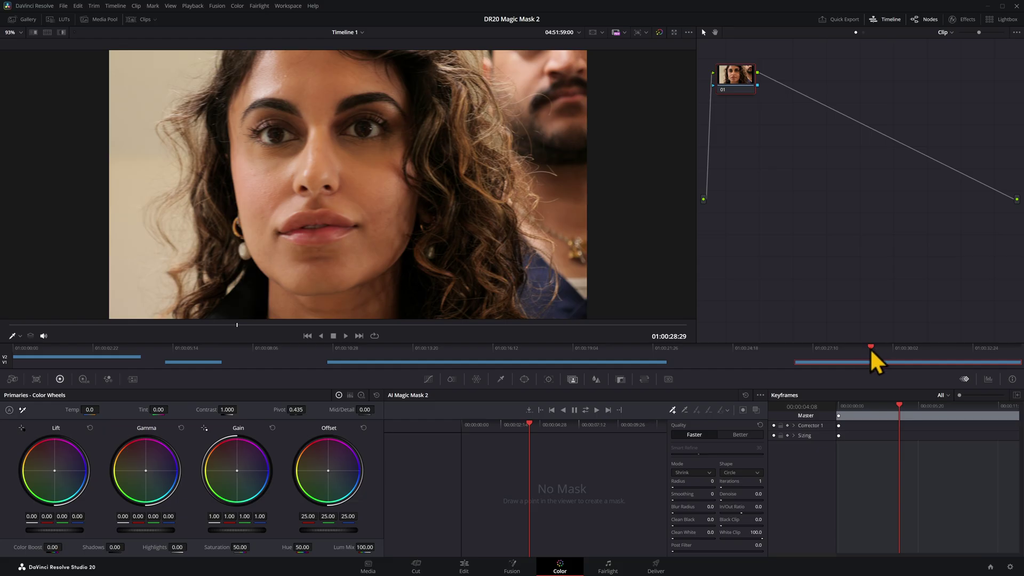
{"action": "left_click_drag", "start_coordinate": [871, 347], "coordinate": [943, 349]}
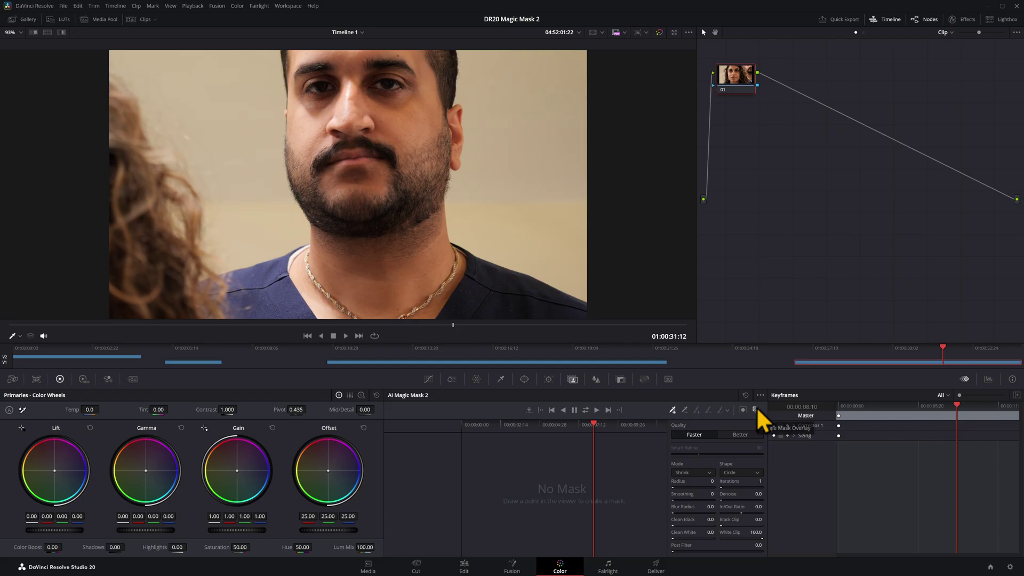
Step: With the overlay on, add points on the man's cheek, jaw and head, exclude the neck, and track forward and reverse
{"action": "left_click", "coordinate": [756, 410]}
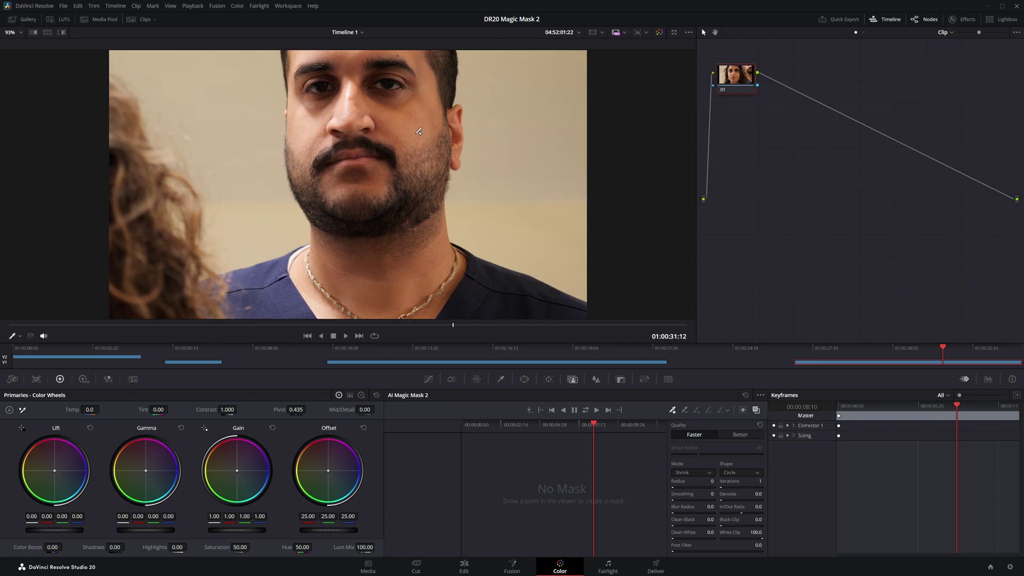
{"action": "left_click", "coordinate": [414, 134]}
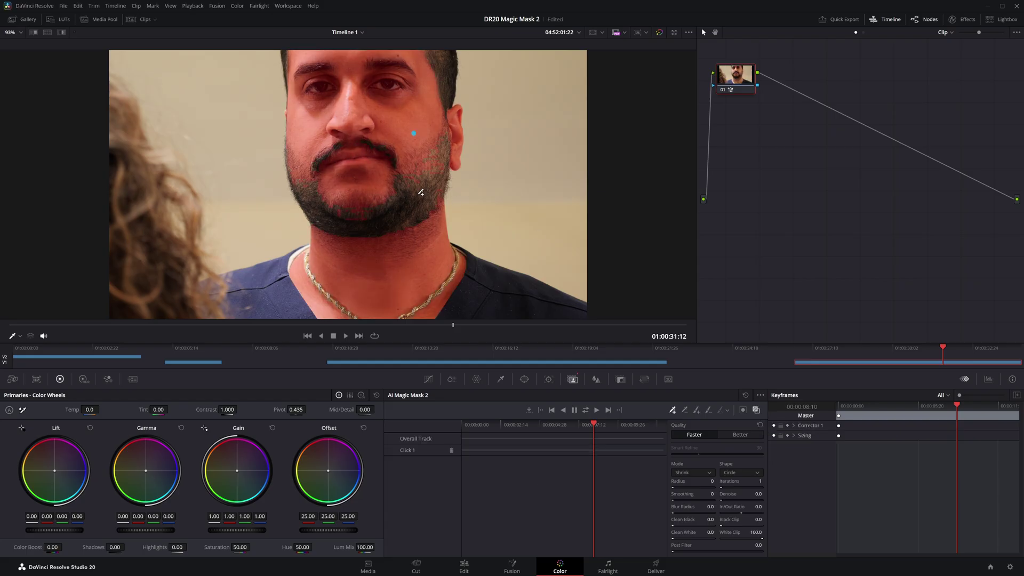
{"action": "left_click", "coordinate": [418, 195]}
{"action": "left_click", "coordinate": [404, 284], "text": "alt"}
{"action": "left_click", "coordinate": [452, 73]}
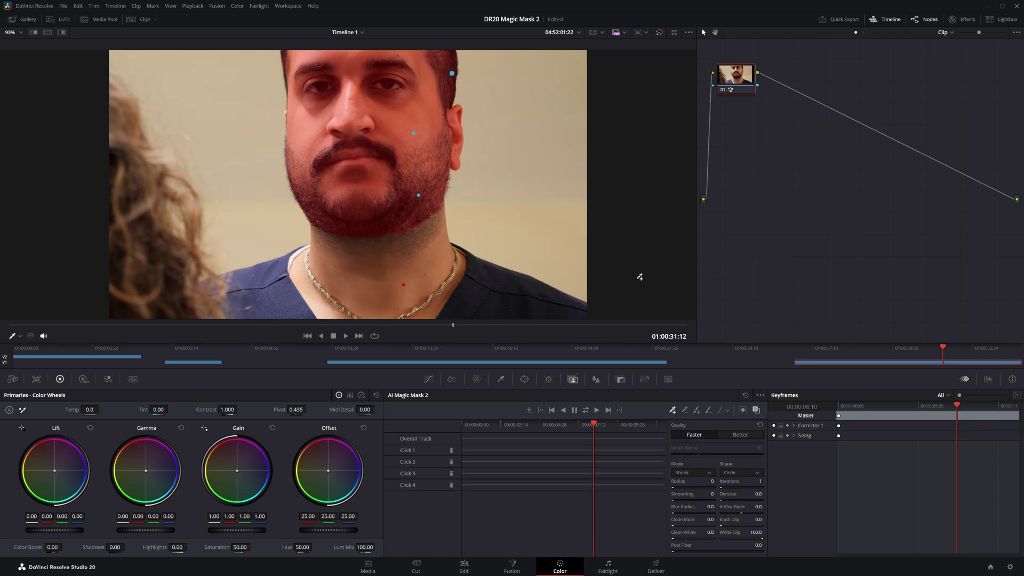
{"action": "left_click", "coordinate": [585, 410]}
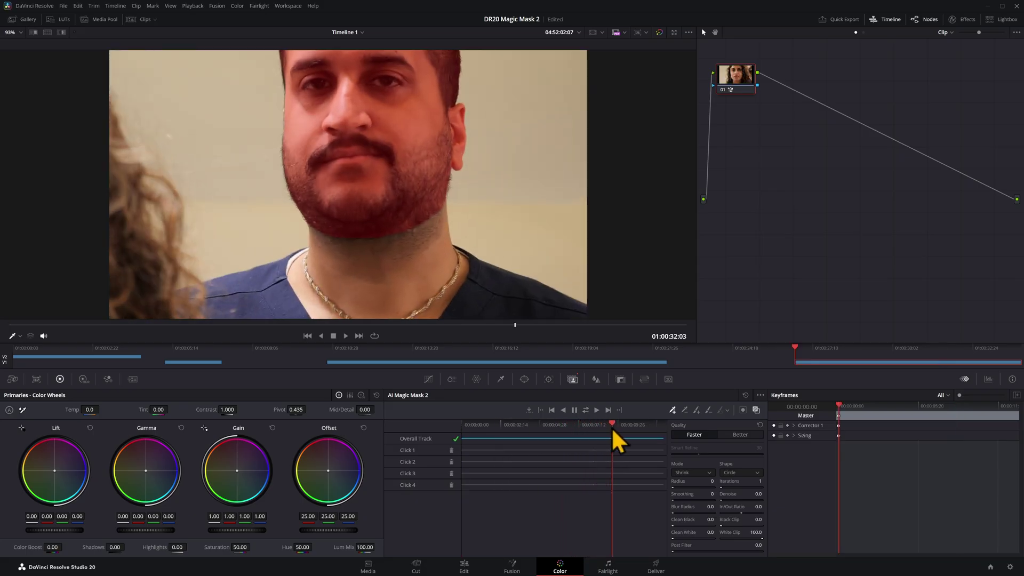
{"action": "left_click_drag", "start_coordinate": [612, 427], "coordinate": [558, 421]}
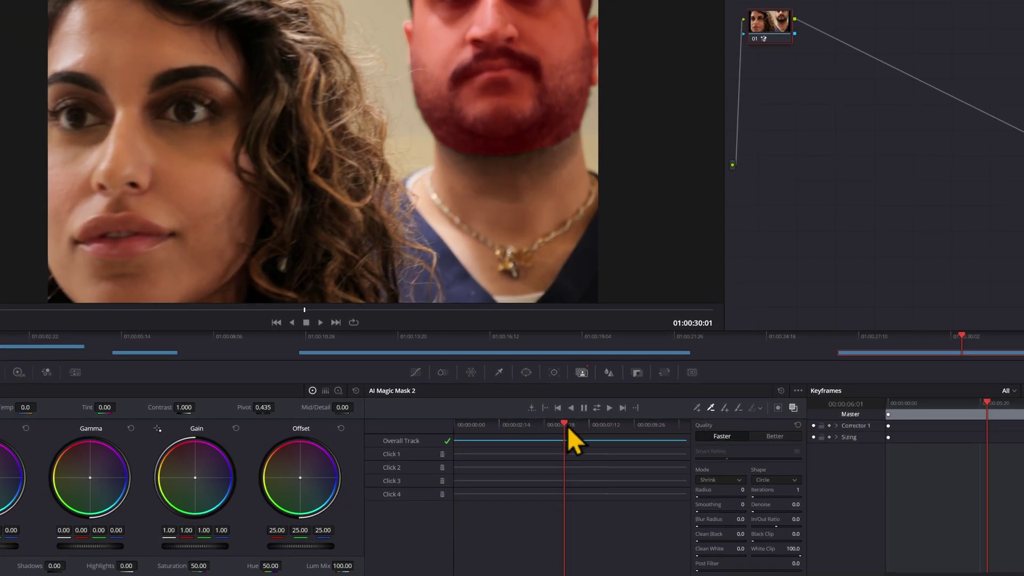
Step: Scrub through earlier frames to find where the neck leaks into the face mask
{"action": "left_click_drag", "start_coordinate": [565, 427], "coordinate": [534, 416]}
{"action": "left_click", "coordinate": [538, 424]}
{"action": "mouse_move", "coordinate": [539, 425]}
{"action": "left_mouse_down"}
{"action": "mouse_move", "coordinate": [549, 426]}
{"action": "mouse_move", "coordinate": [539, 424]}
{"action": "left_mouse_up"}
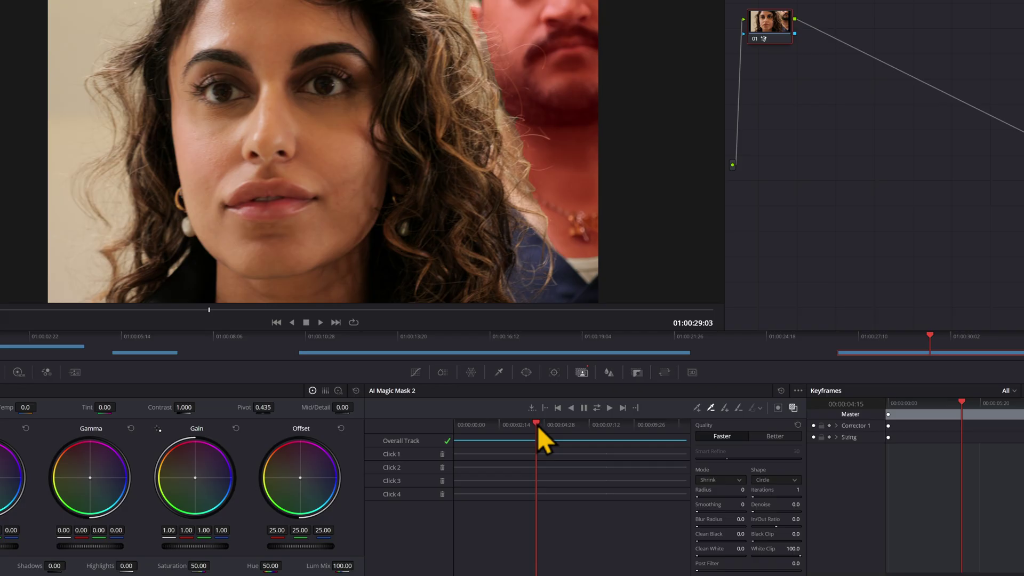
{"action": "left_click_drag", "start_coordinate": [536, 424], "coordinate": [576, 427]}
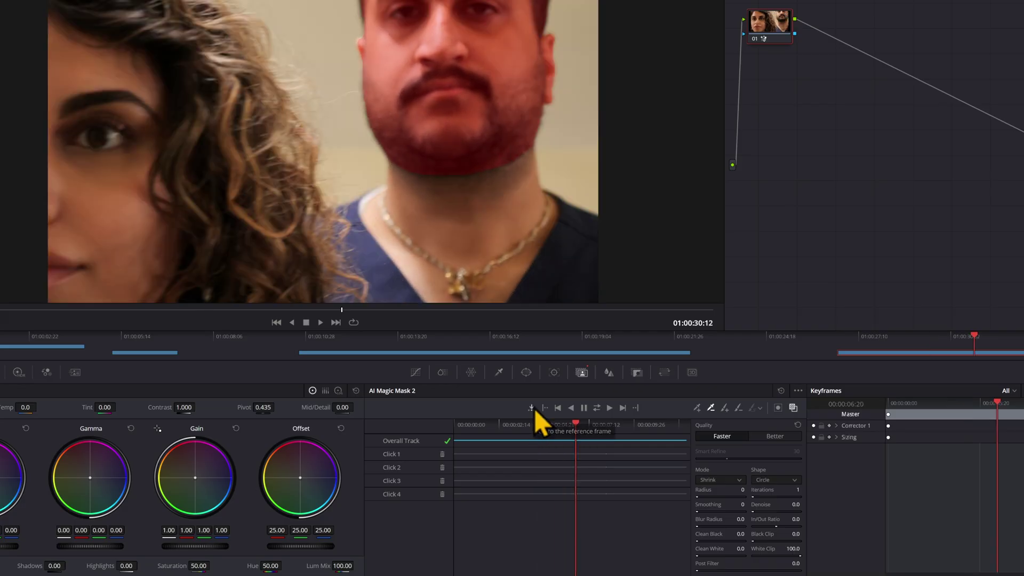
{"action": "key", "text": "shift+Right"}
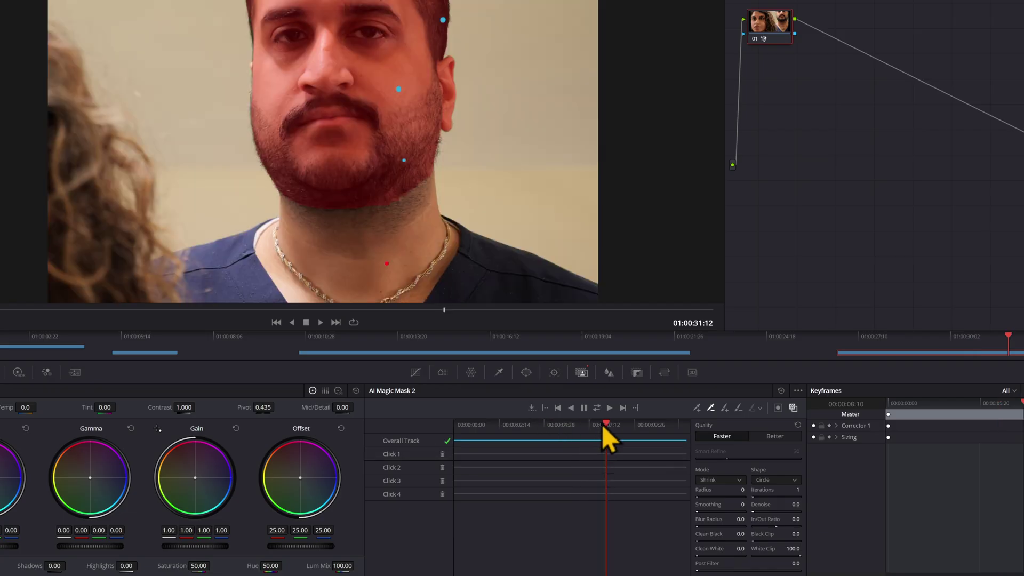
{"action": "left_click_drag", "start_coordinate": [606, 423], "coordinate": [543, 425]}
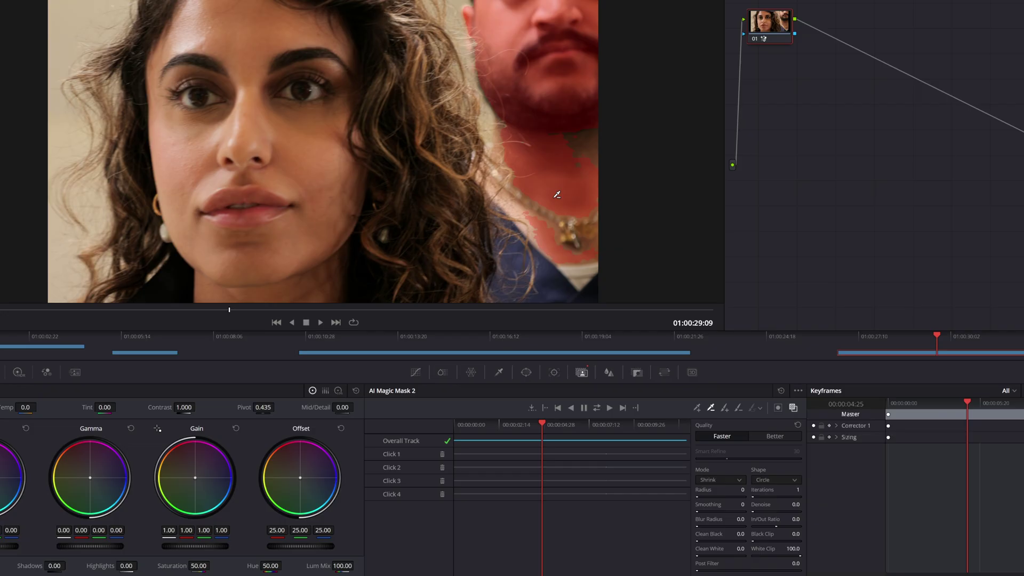
Step: Mark two neck spots for removal from the mask and retrack it in reverse
{"action": "left_click", "coordinate": [559, 179]}
{"action": "left_click", "coordinate": [520, 165]}
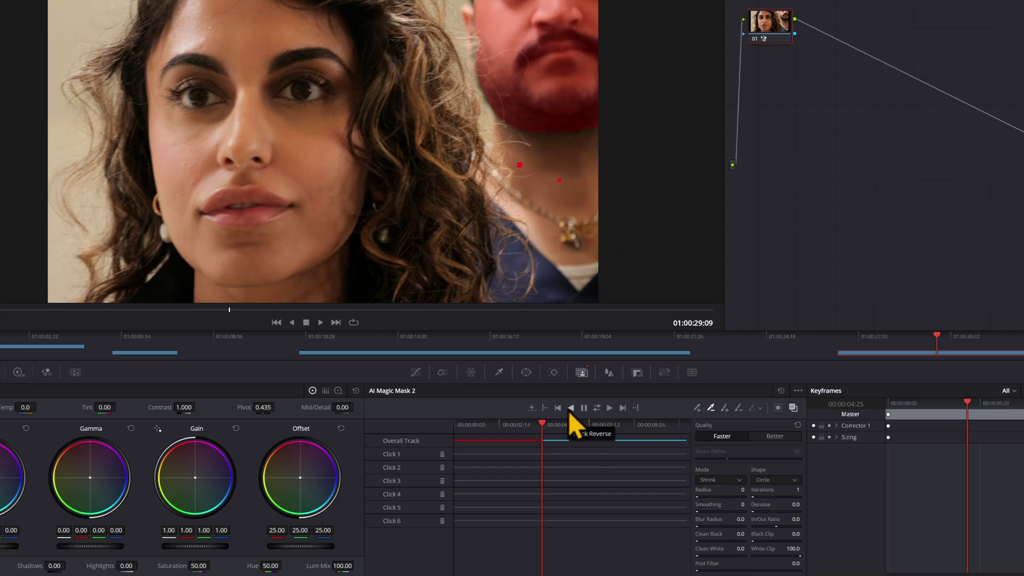
{"action": "left_click", "coordinate": [570, 409]}
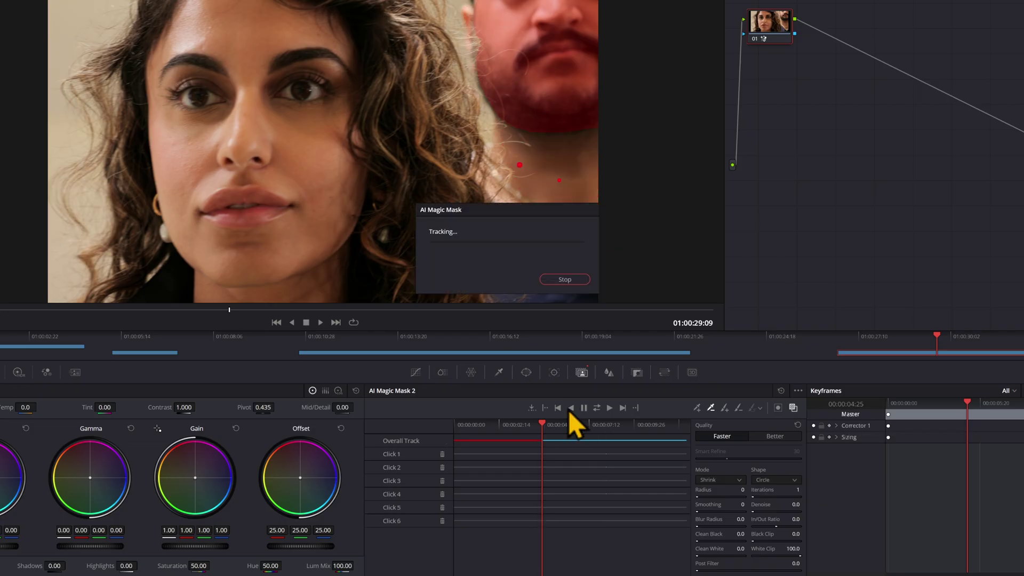
{"action": "left_click", "coordinate": [605, 431]}
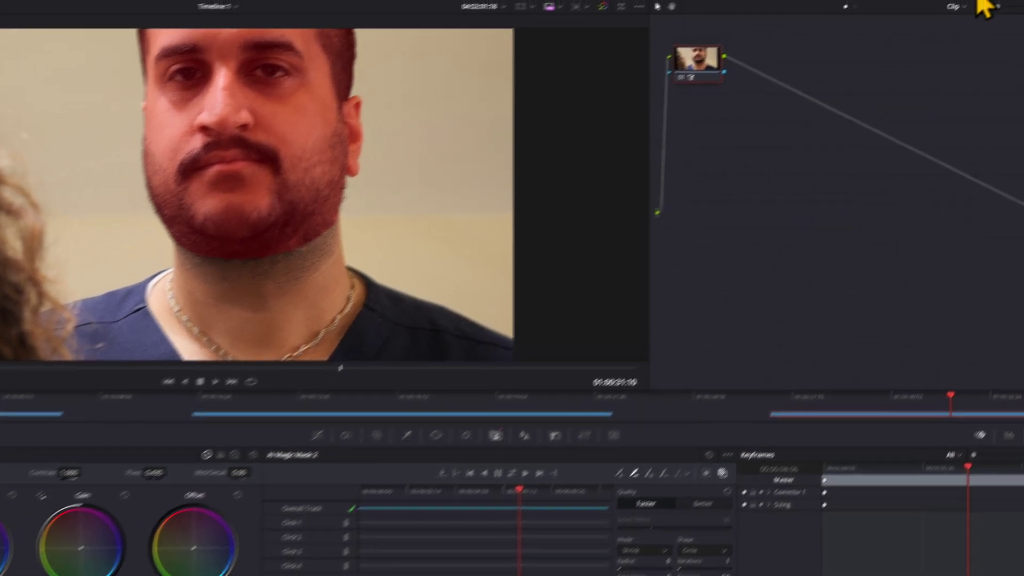
{"action": "left_click", "coordinate": [955, 7]}
Step: Apply Mosaic Blur to the masked face, hide the mask overlay, and lower Pixel Frequency to 43.6
{"action": "left_click_drag", "start_coordinate": [888, 139], "coordinate": [675, 99]}
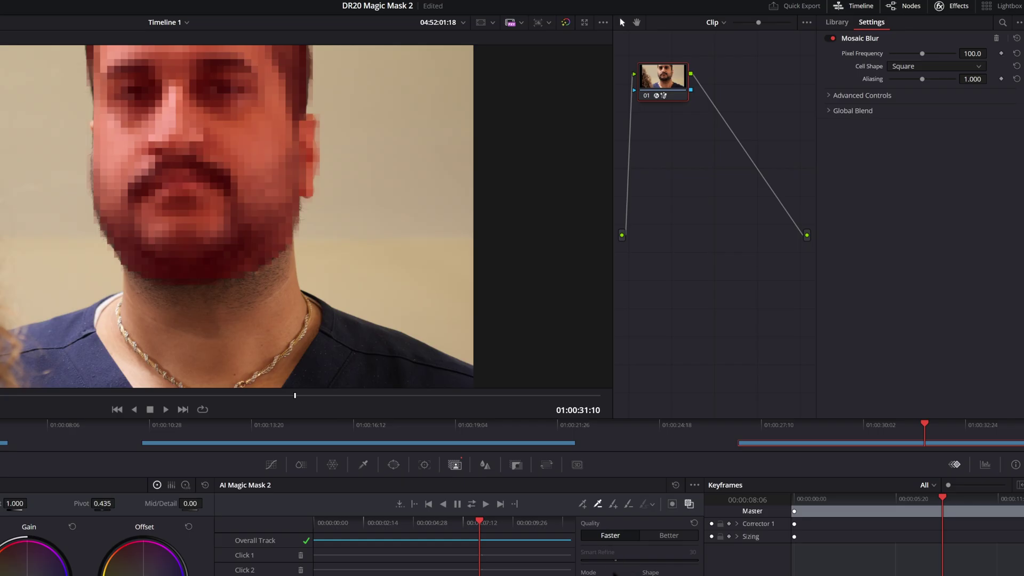
{"action": "left_click", "coordinate": [689, 504]}
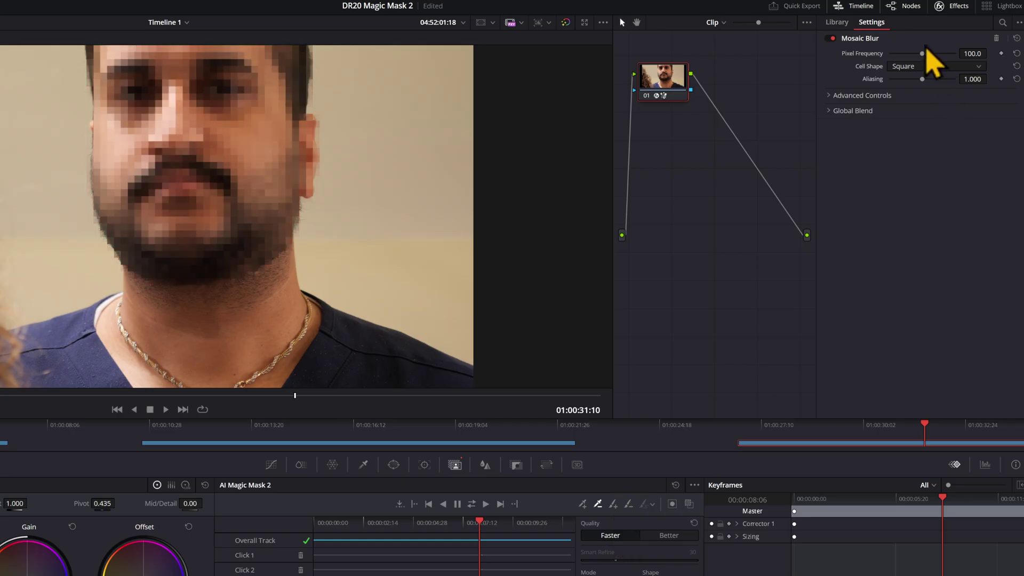
{"action": "left_click_drag", "start_coordinate": [922, 53], "coordinate": [903, 53]}
{"action": "left_click_drag", "start_coordinate": [851, 427], "coordinate": [786, 427]}
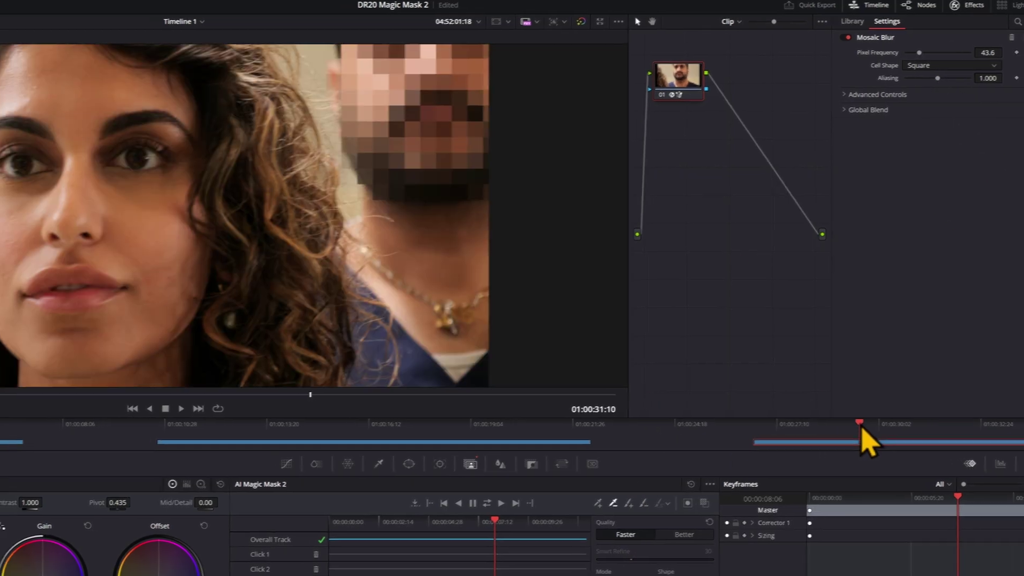
{"action": "left_click_drag", "start_coordinate": [967, 417], "coordinate": [931, 422]}
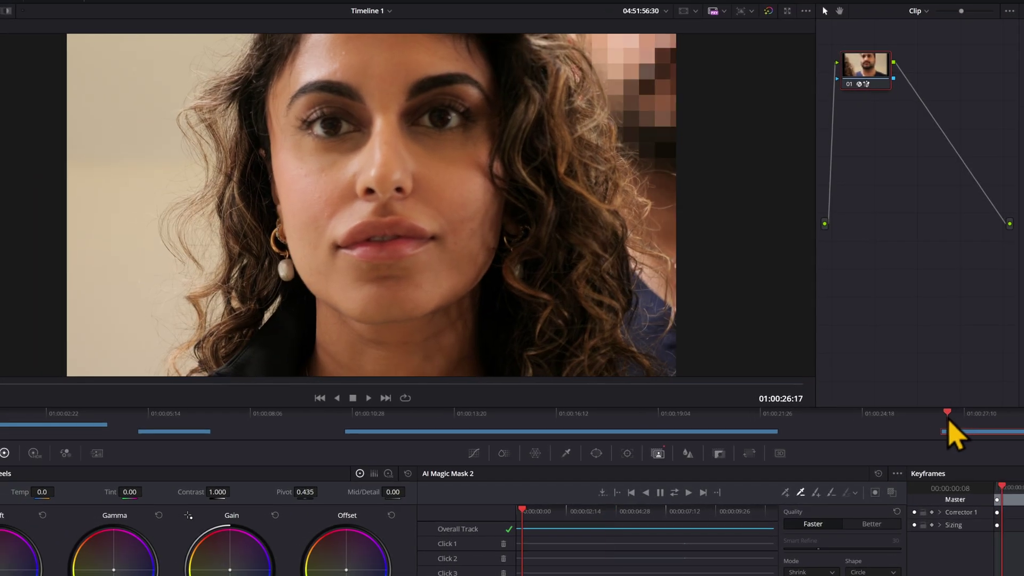
{"action": "key", "text": "space"}
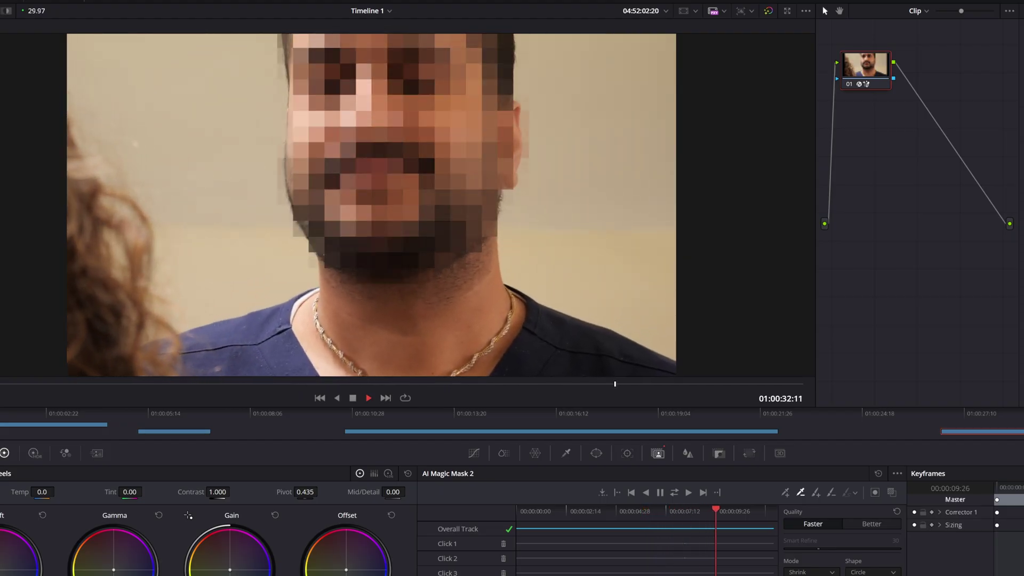
Step: Stop playback and scrub back to a frame showing the man's masked face
{"action": "key", "text": "space"}
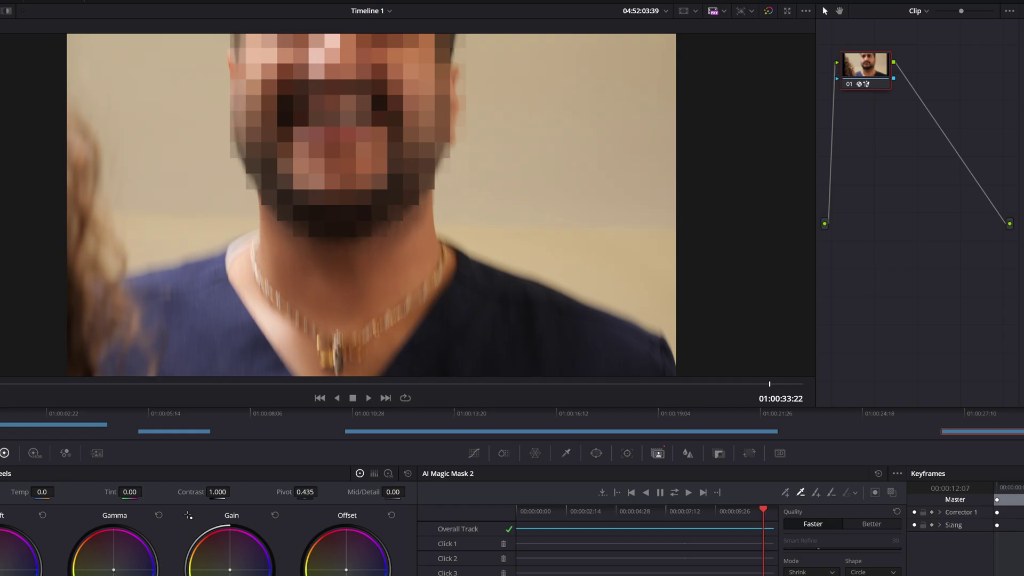
{"action": "left_click_drag", "start_coordinate": [632, 512], "coordinate": [656, 513]}
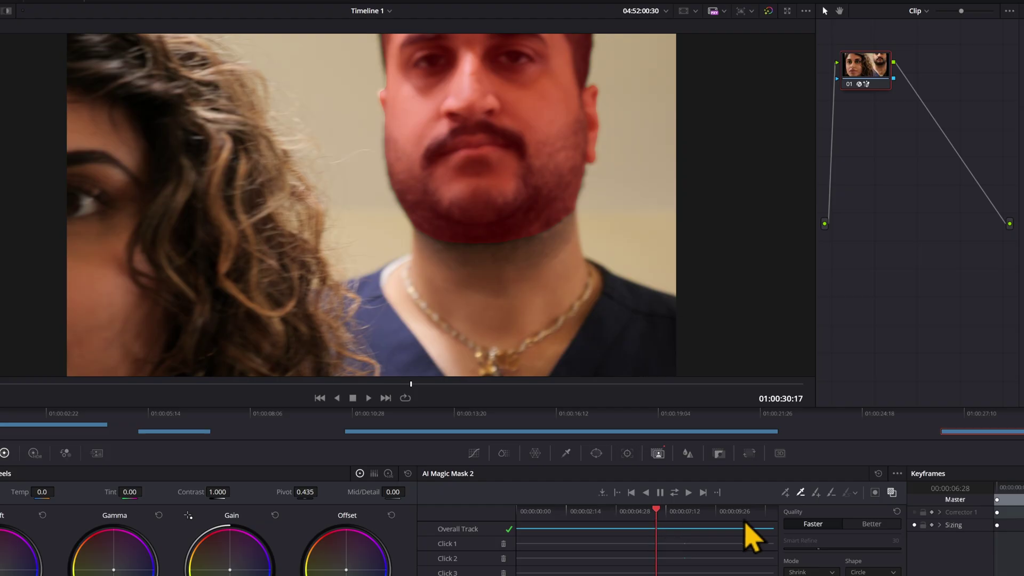
Step: Paint add strokes just below the man's jaw to extend the face mask there
{"action": "left_click", "coordinate": [815, 492]}
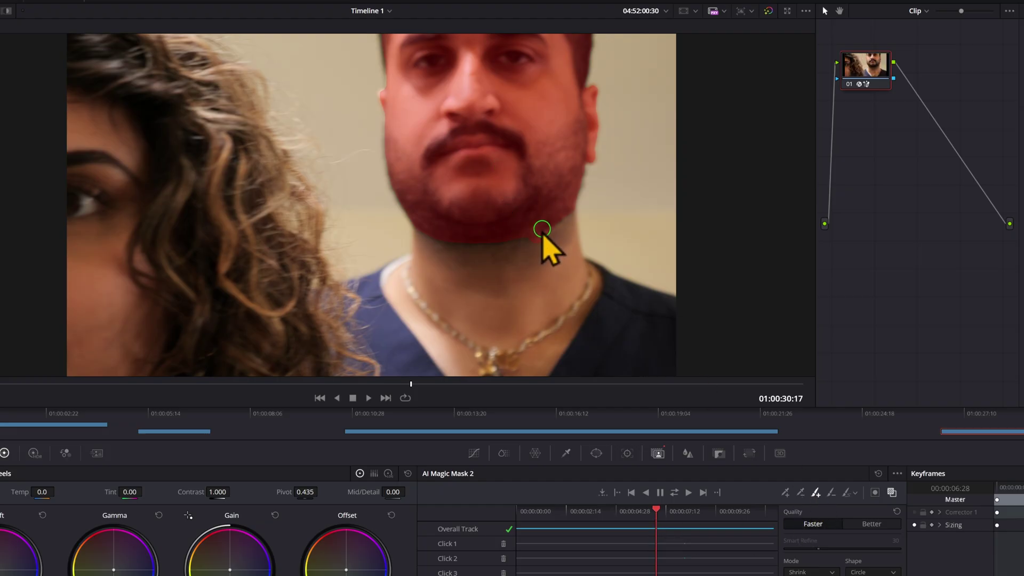
{"action": "mouse_move", "coordinate": [532, 236]}
{"action": "left_mouse_down"}
{"action": "mouse_move", "coordinate": [514, 249]}
{"action": "mouse_move", "coordinate": [531, 243]}
{"action": "mouse_move", "coordinate": [544, 254]}
{"action": "mouse_move", "coordinate": [513, 255]}
{"action": "mouse_move", "coordinate": [556, 235]}
{"action": "left_mouse_up"}
{"action": "left_click", "coordinate": [831, 492]}
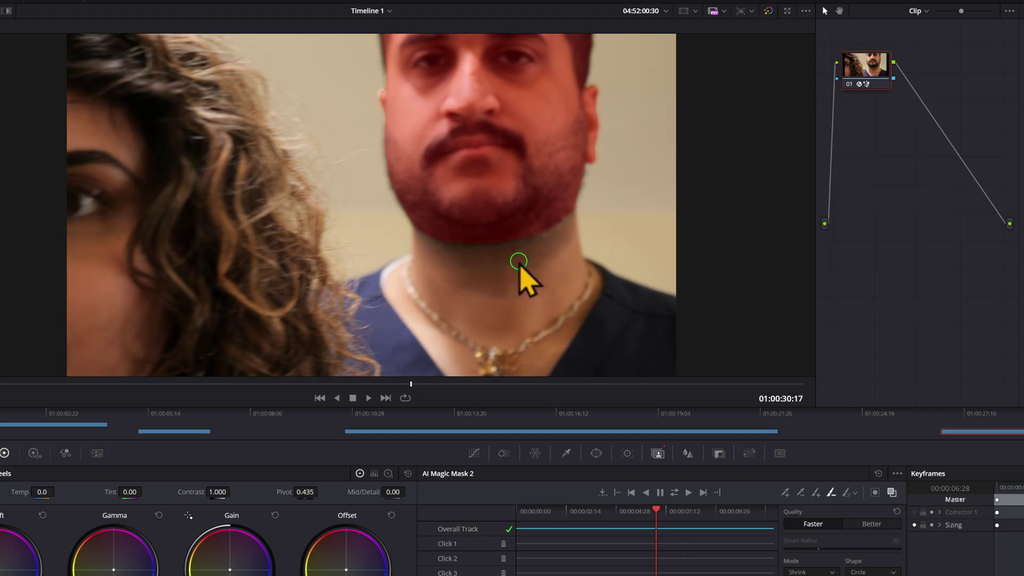